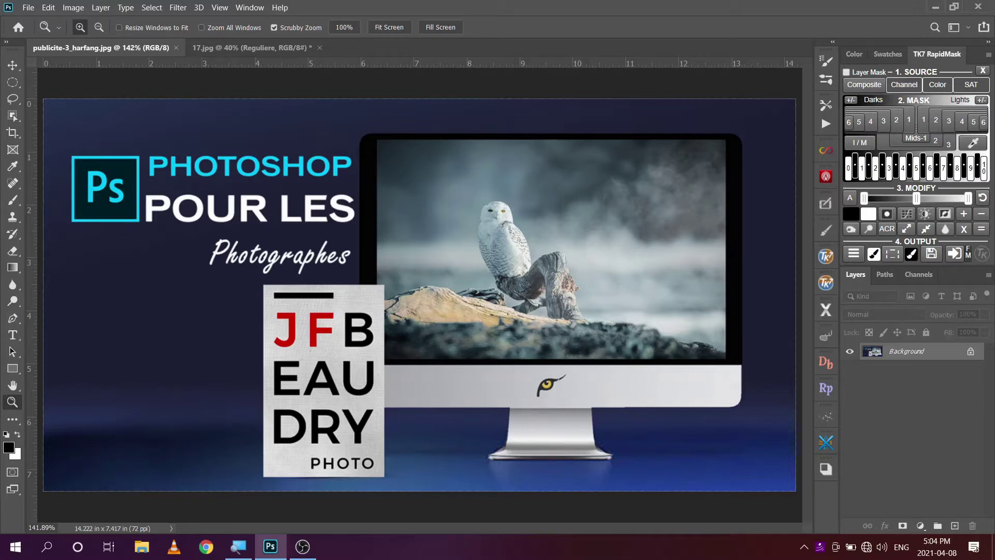
Switch to 17.jpg and toggle the Reguliere layer's visibility to compare the regular vignette with the original photo.
click(278, 50)
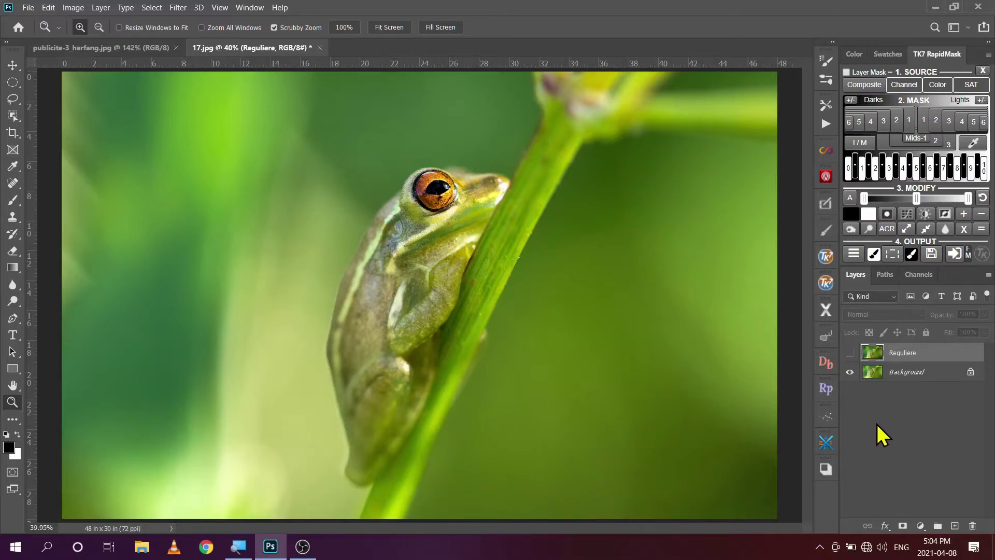
click(851, 354)
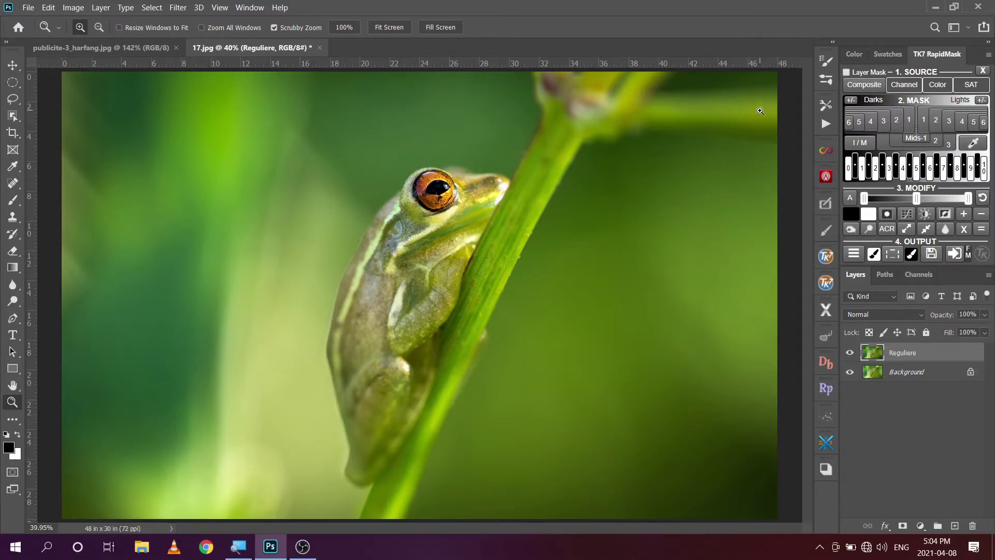
click(850, 353)
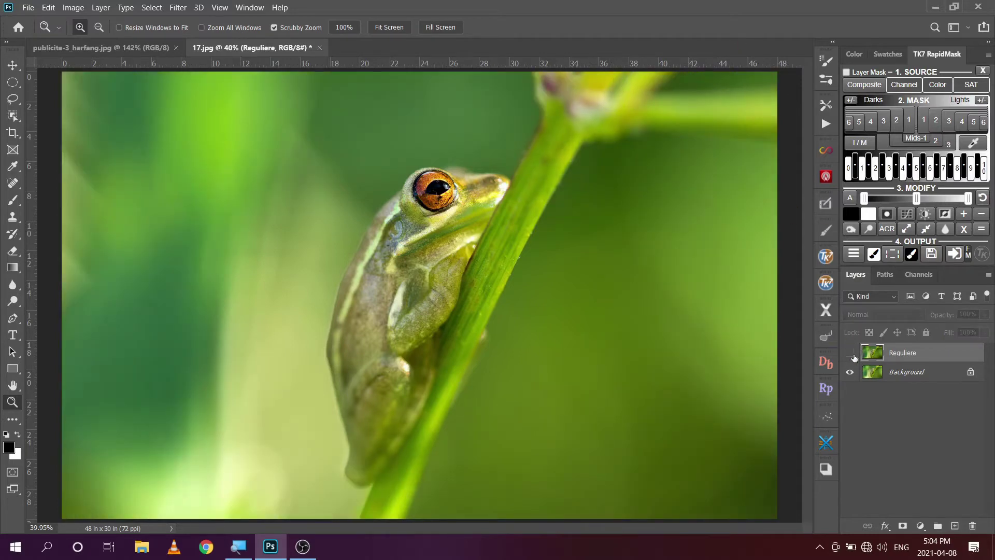
click(850, 352)
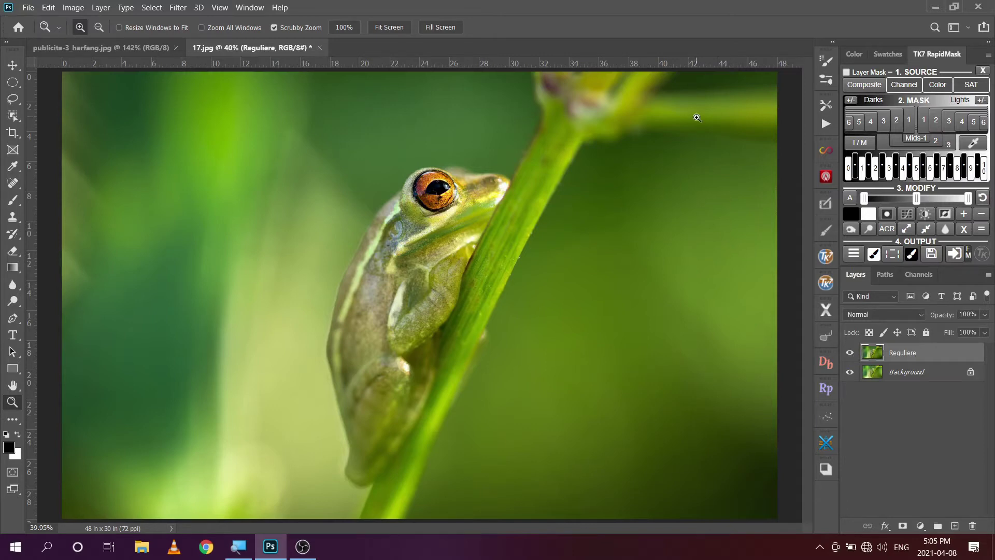
click(850, 353)
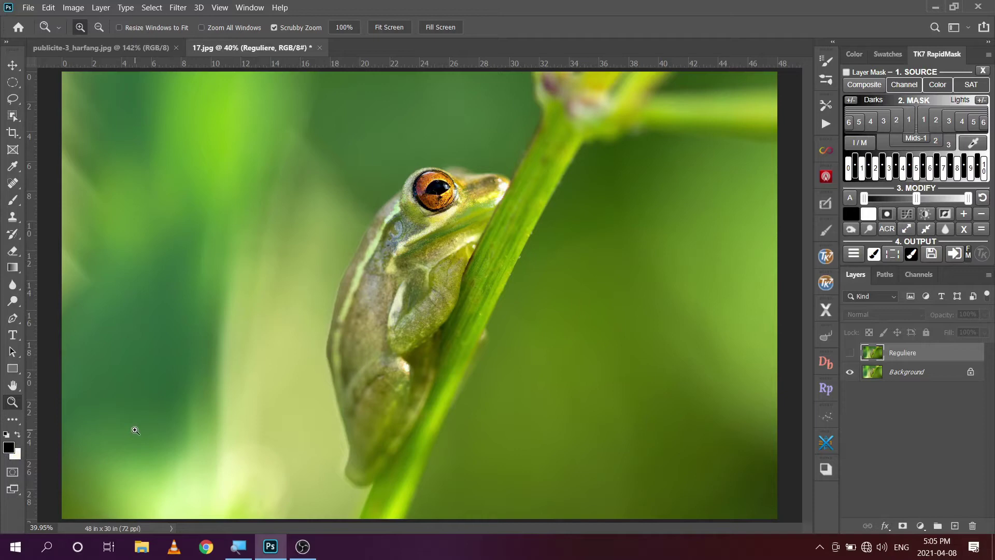
Reset the foreground and background colours to default and add a Gradient fill layer above the Reguliere layer.
key(d)
click(922, 527)
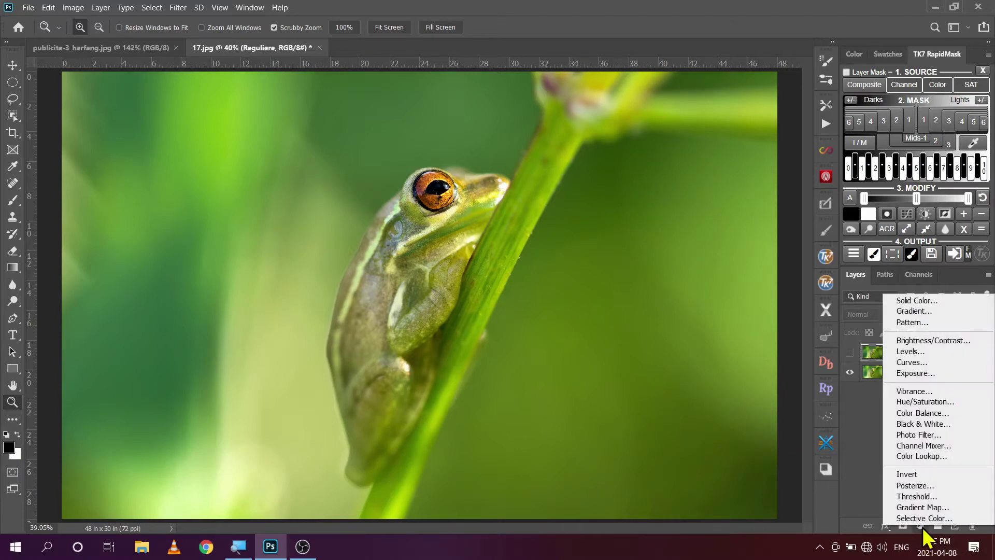
click(921, 310)
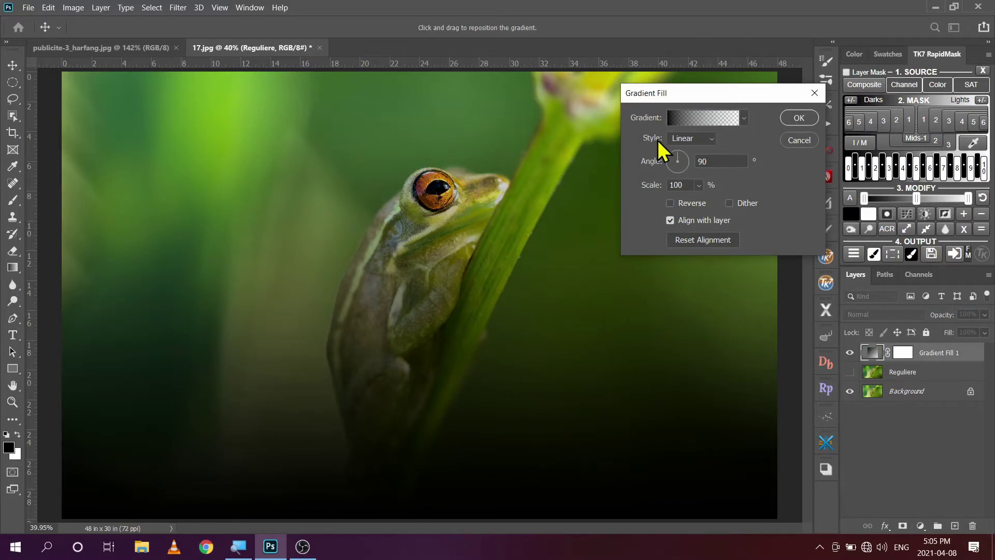
Set the gradient fill to the Radial style, reverse it and set its scale to 225%.
click(712, 138)
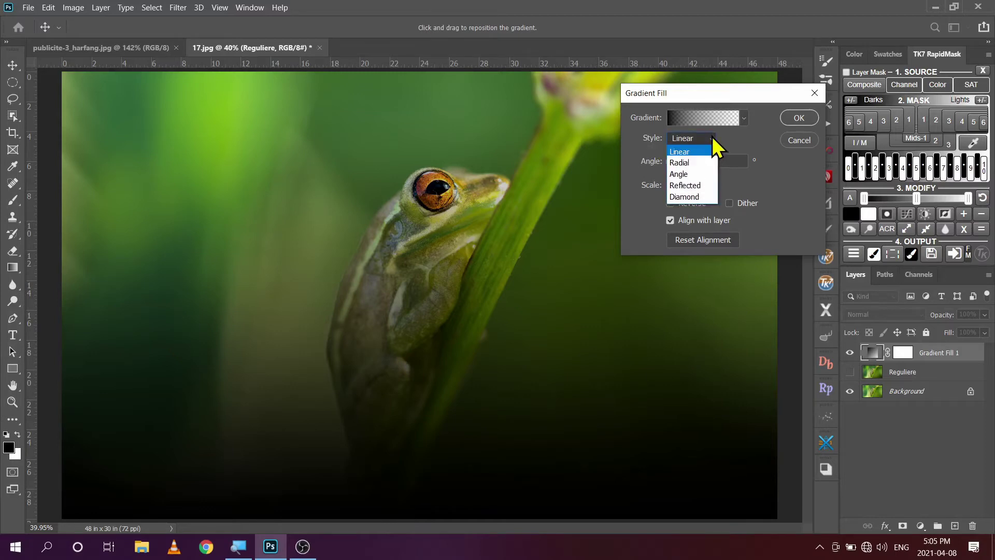
click(696, 161)
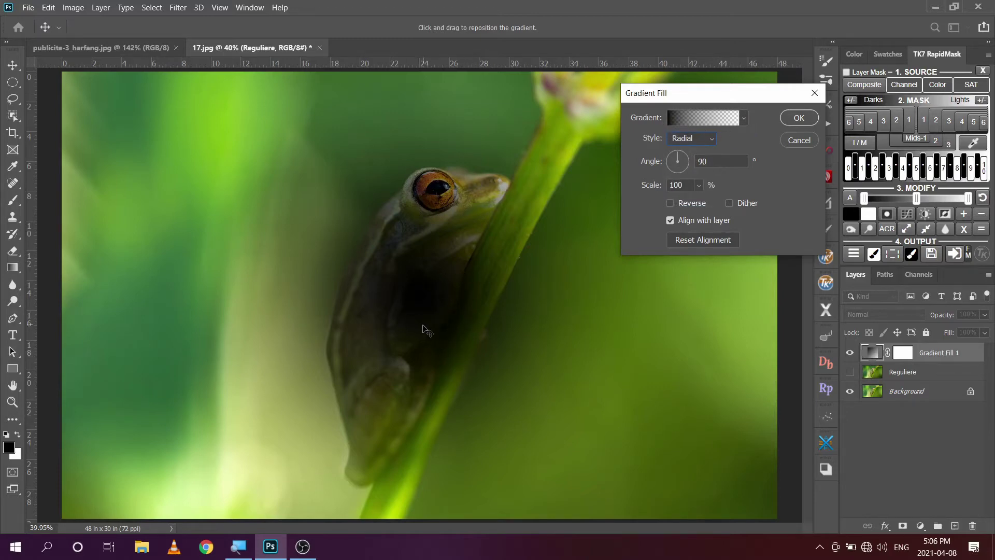
click(670, 203)
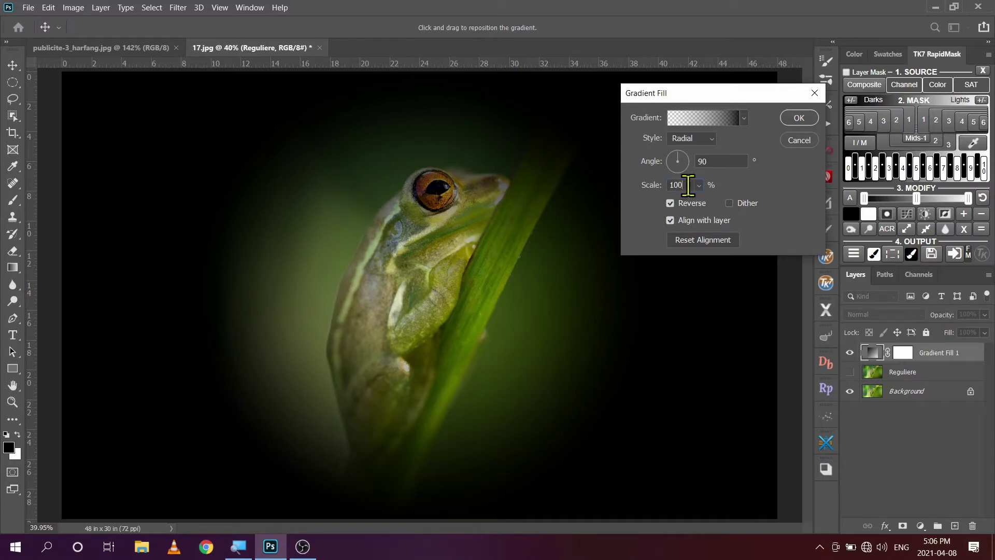
drag(688, 185, 669, 185)
text(225)
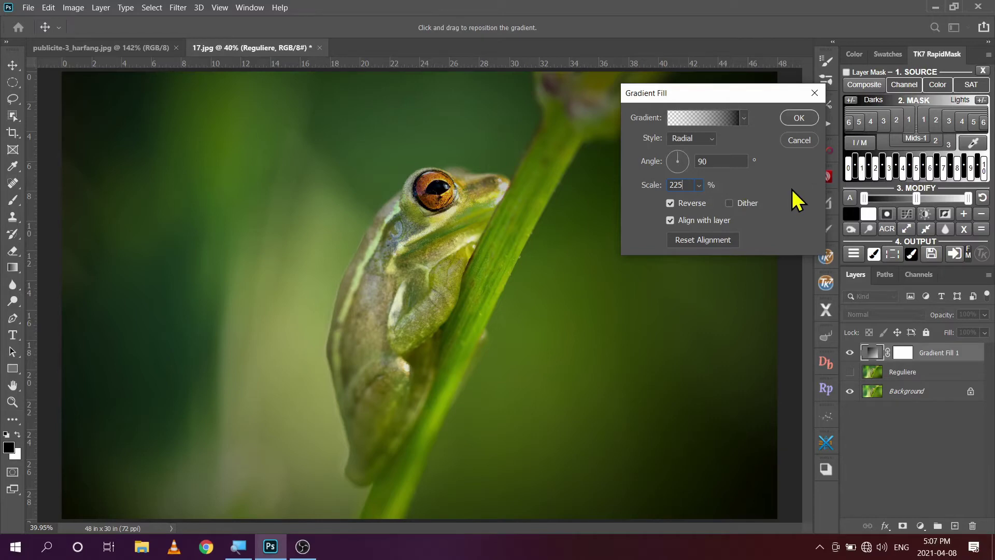
click(704, 119)
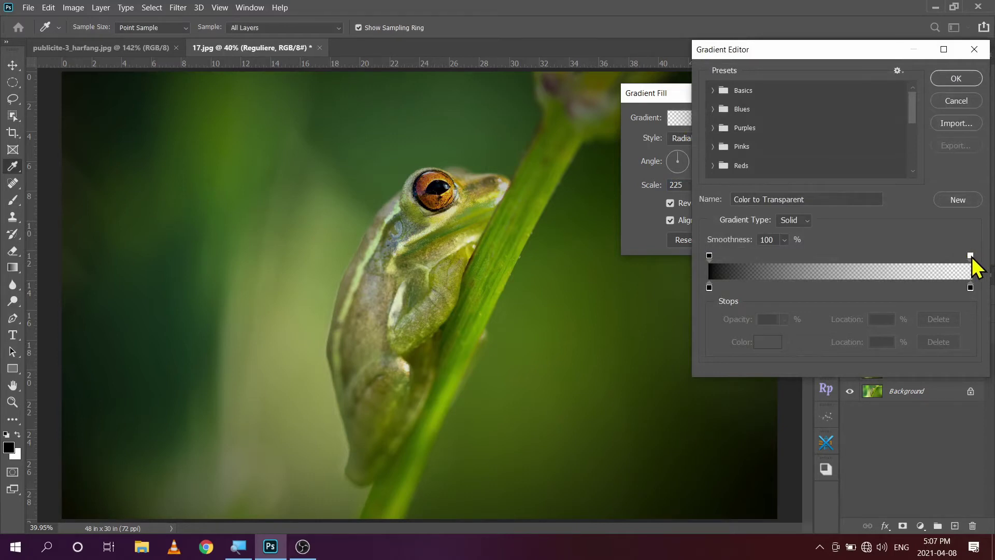
drag(971, 257, 911, 259)
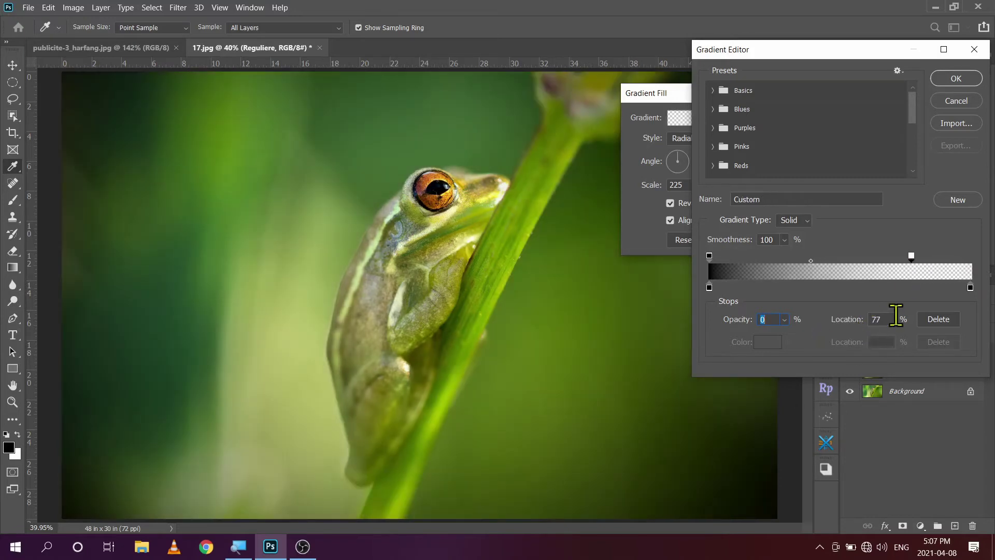
double_click(881, 318)
text(70)
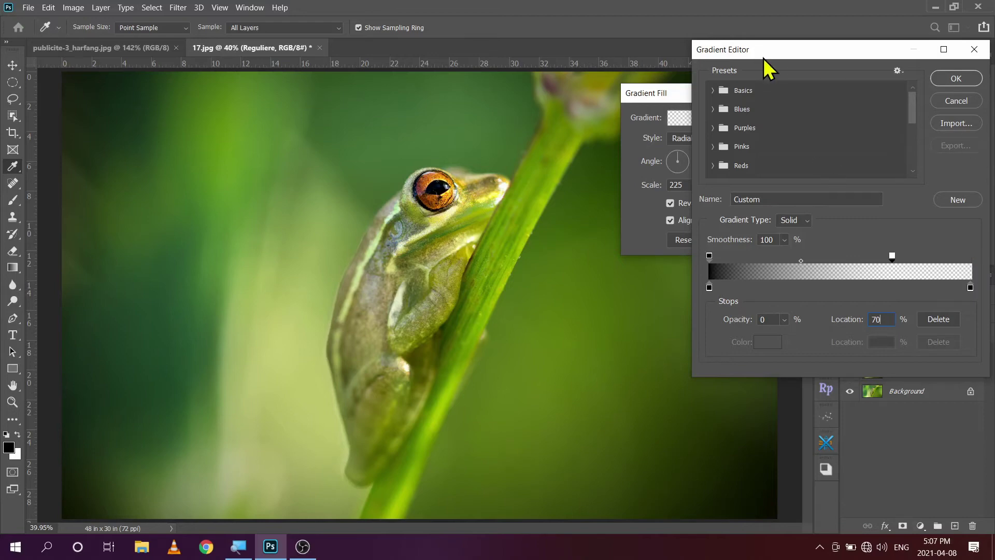
drag(768, 50, 315, 103)
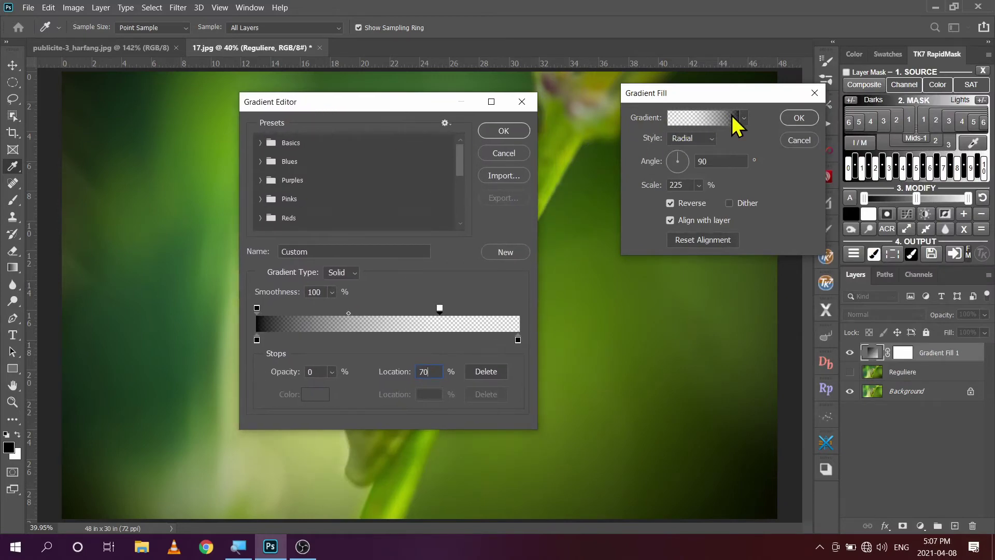
click(261, 143)
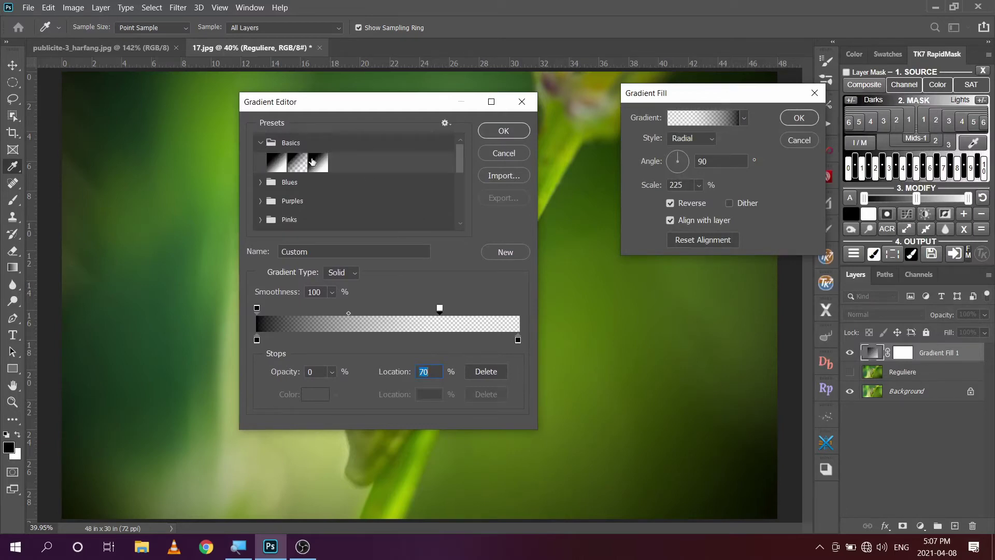
click(519, 151)
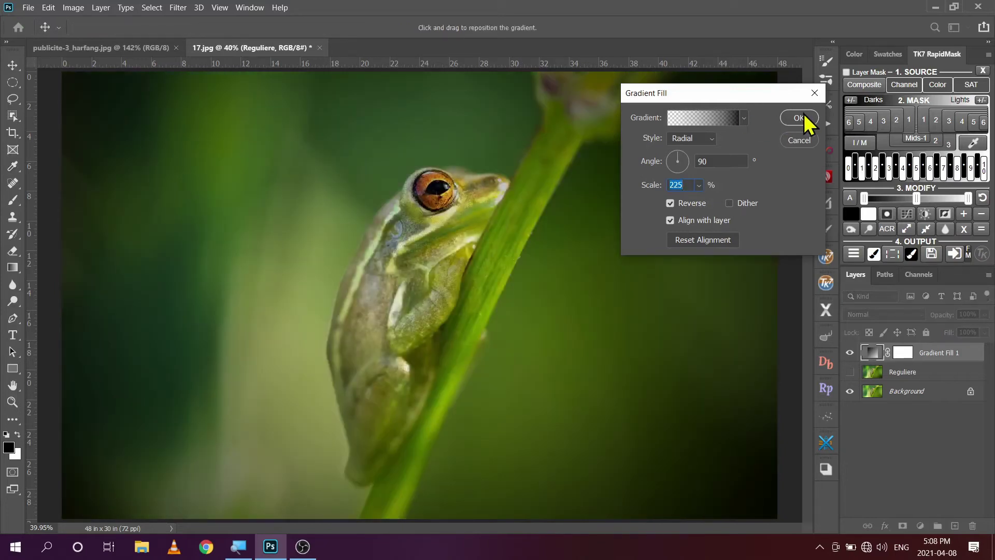
Move the gradient's transparent opacity stop to the 70% location and apply the gradient fill.
click(699, 119)
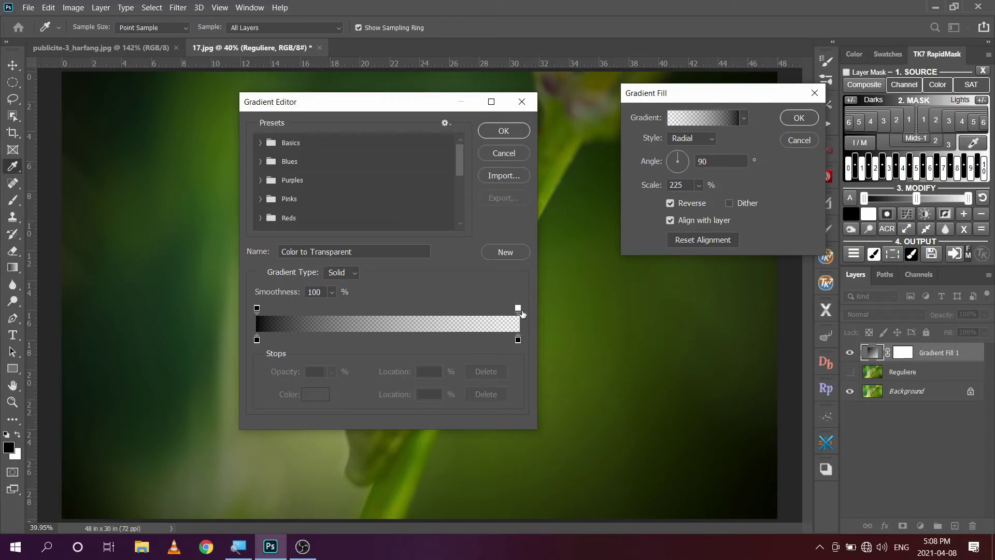
drag(518, 307, 440, 309)
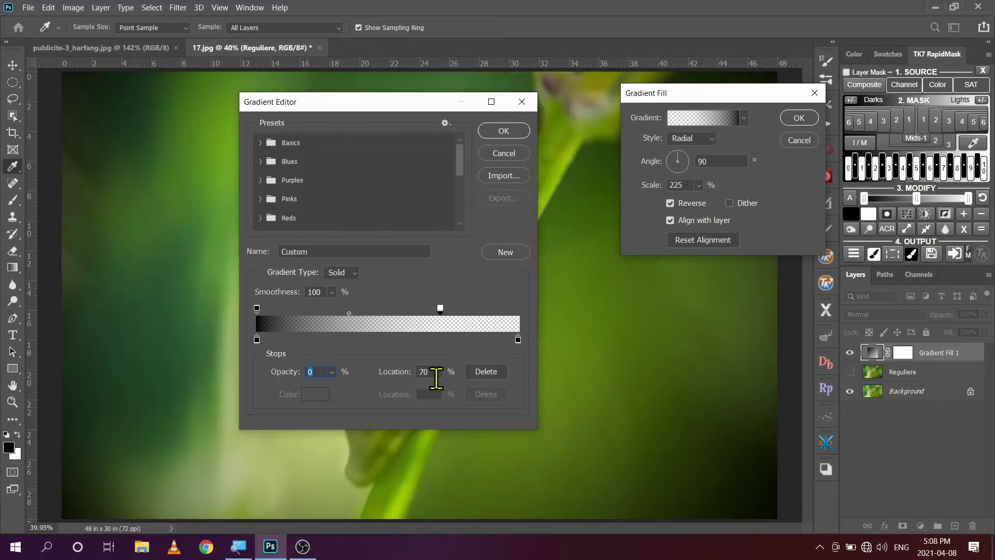
click(504, 134)
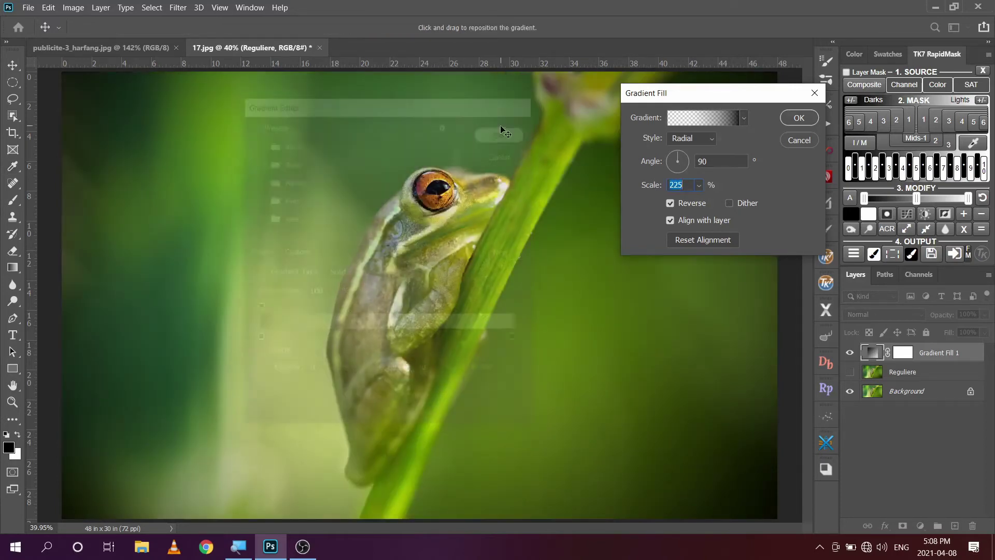
click(799, 118)
key(z)
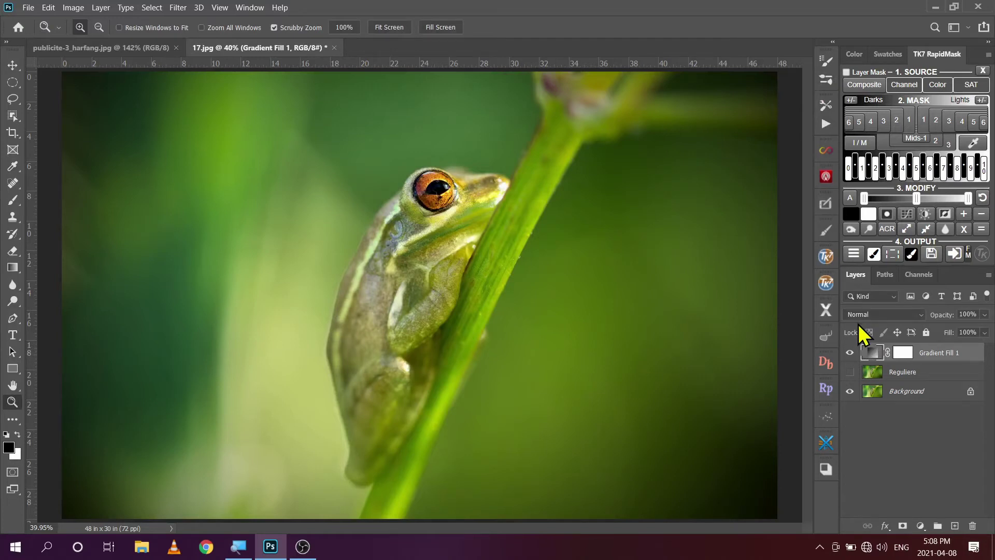
Set the gradient fill layer to Soft Light and split its Underlying Layer Blend If white slider to 200 / 249.
click(923, 316)
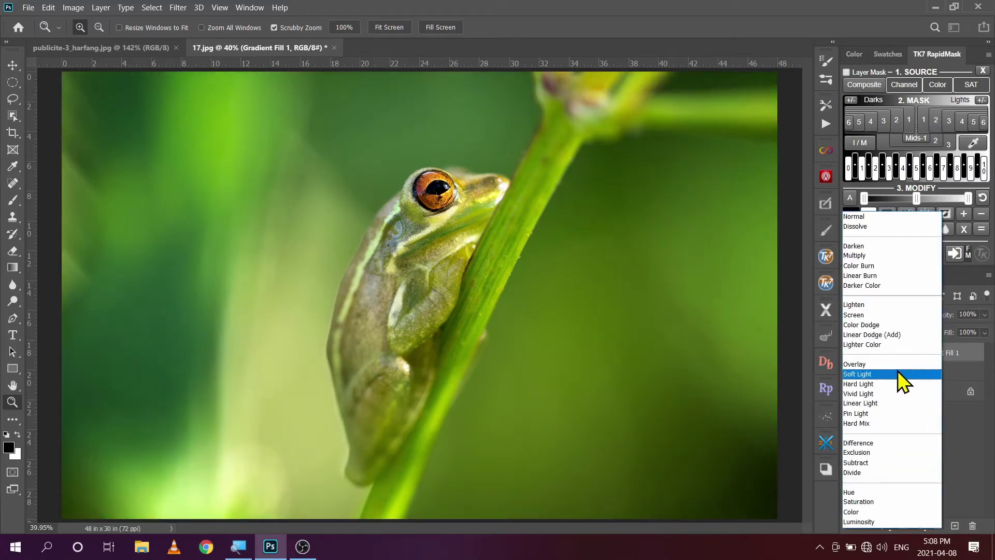
click(898, 374)
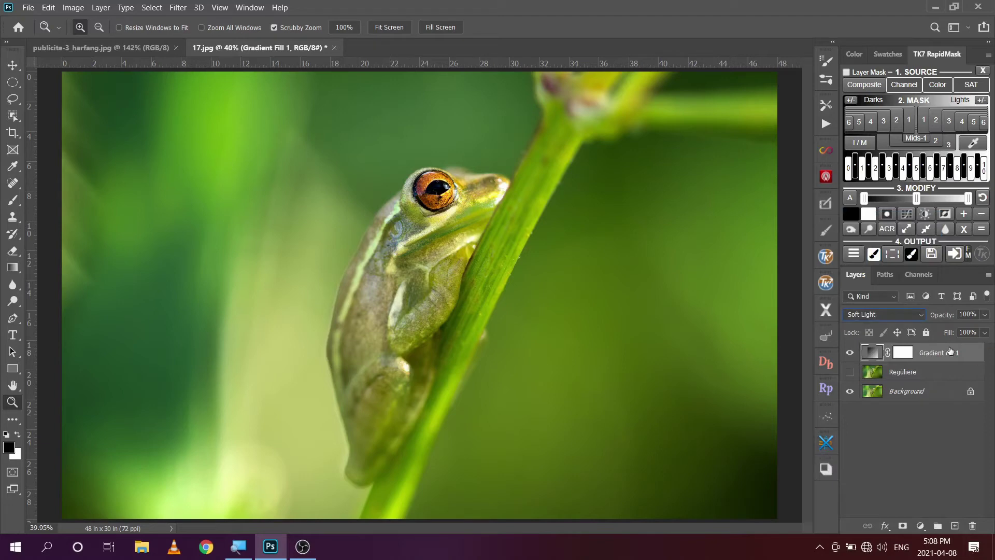
double_click(970, 356)
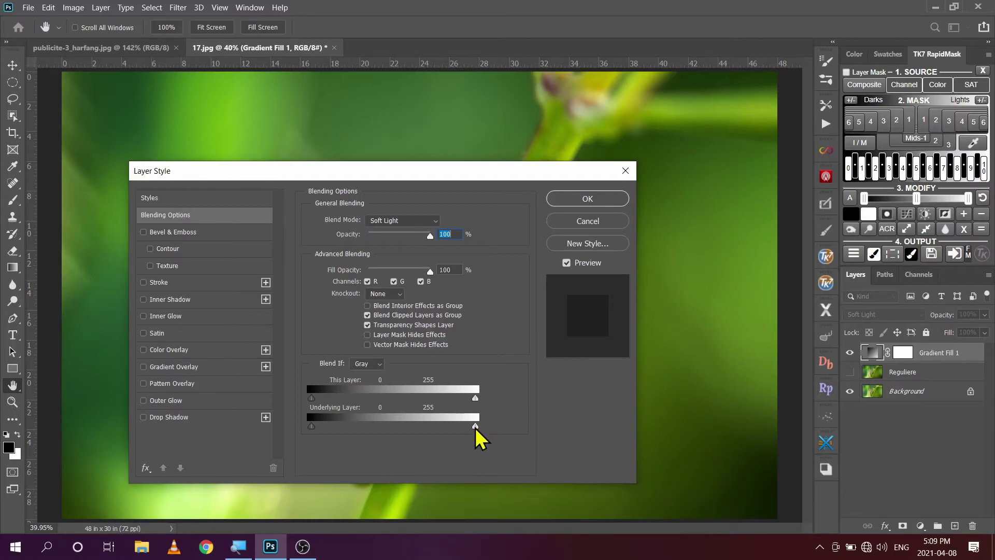
drag(475, 428, 449, 427)
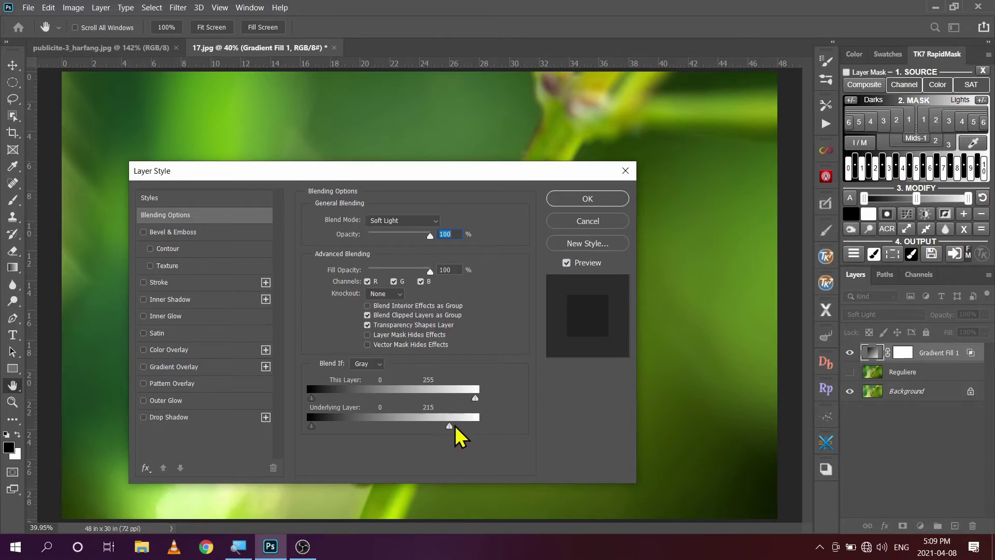
drag(451, 428, 449, 427)
key(alt)
drag(460, 426, 472, 426)
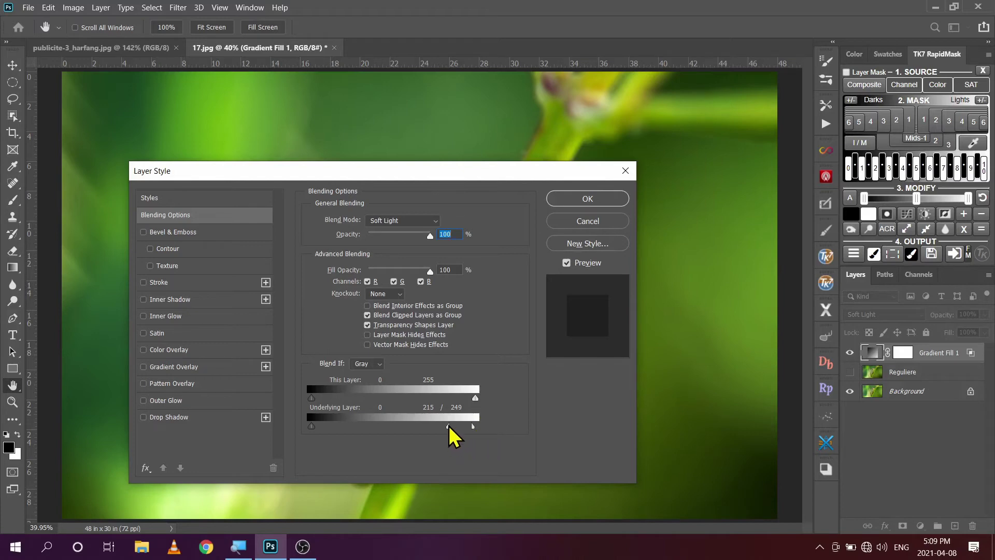
drag(448, 426, 443, 427)
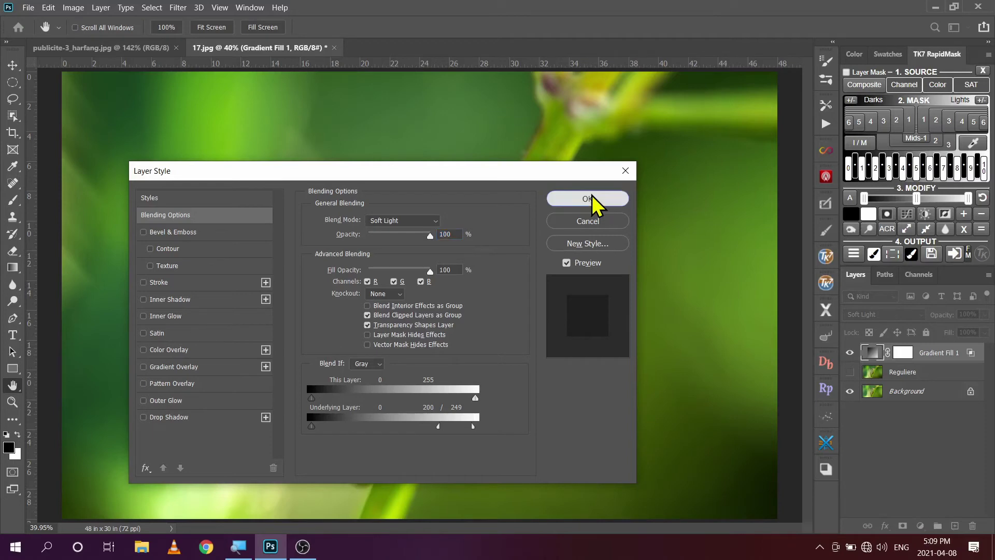
click(588, 198)
key(z)
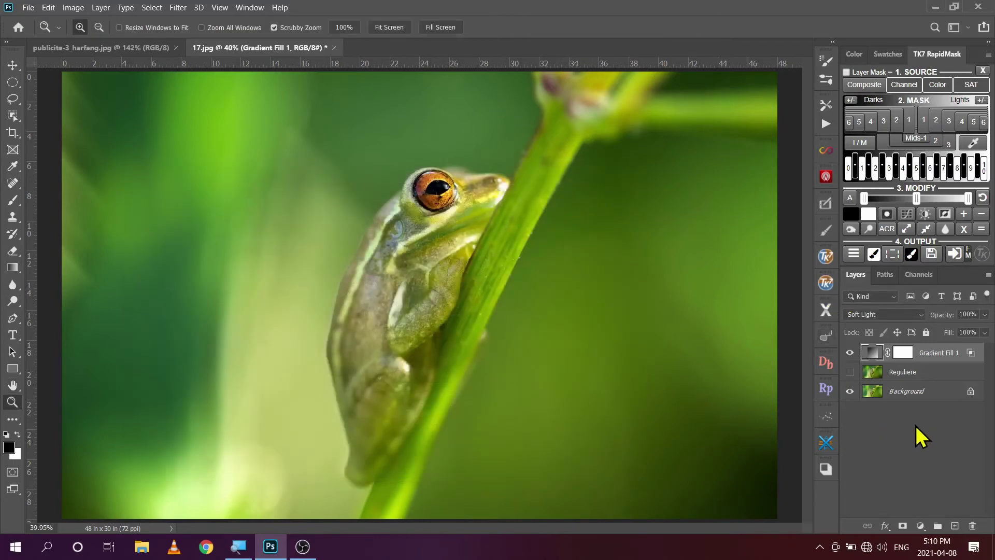
Toggle the visibility of the gradient fill and Reguliere layers to compare the new vignette with the regular one.
click(850, 355)
click(852, 356)
click(851, 356)
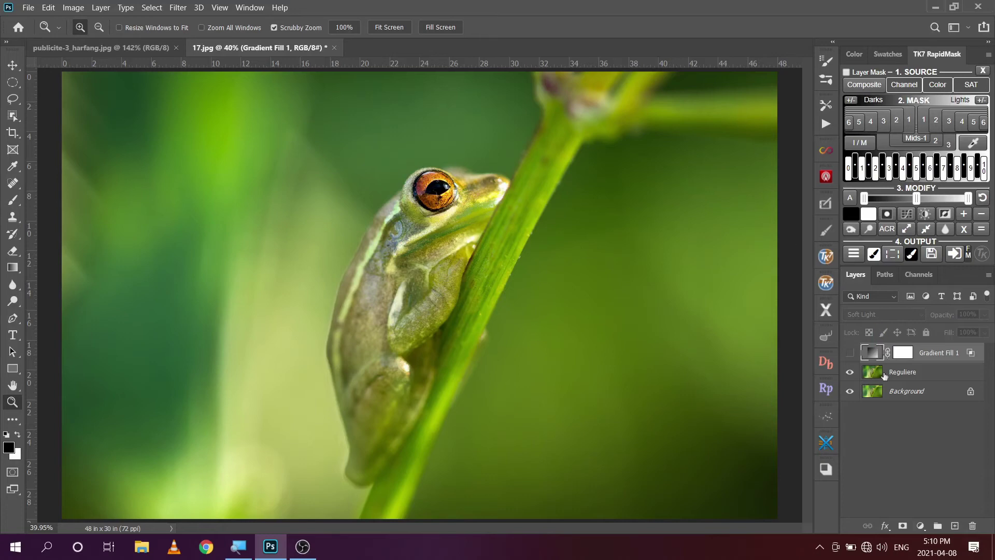
click(850, 372)
click(850, 354)
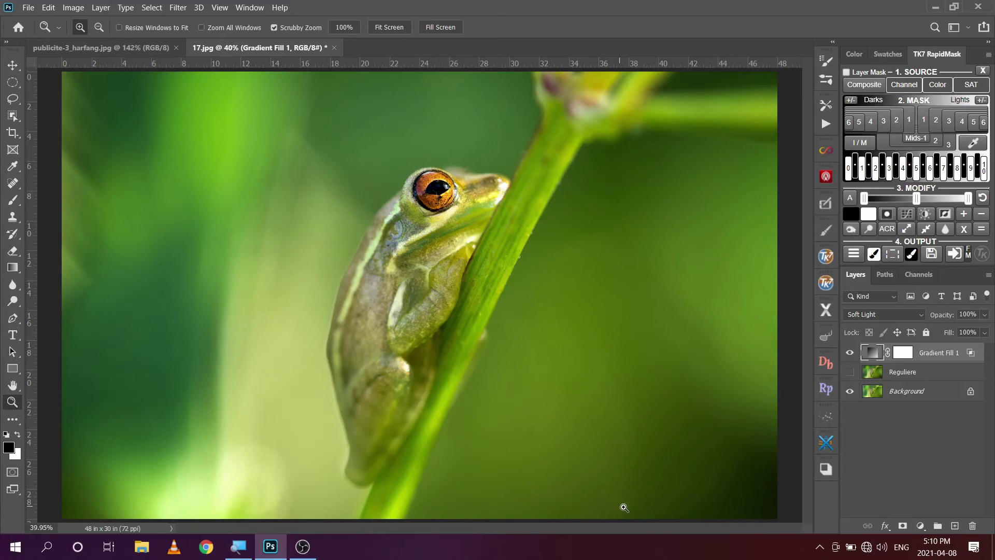
Reduce the gradient fill's scale to 10% and reposition its centre onto the frog's eye.
double_click(879, 354)
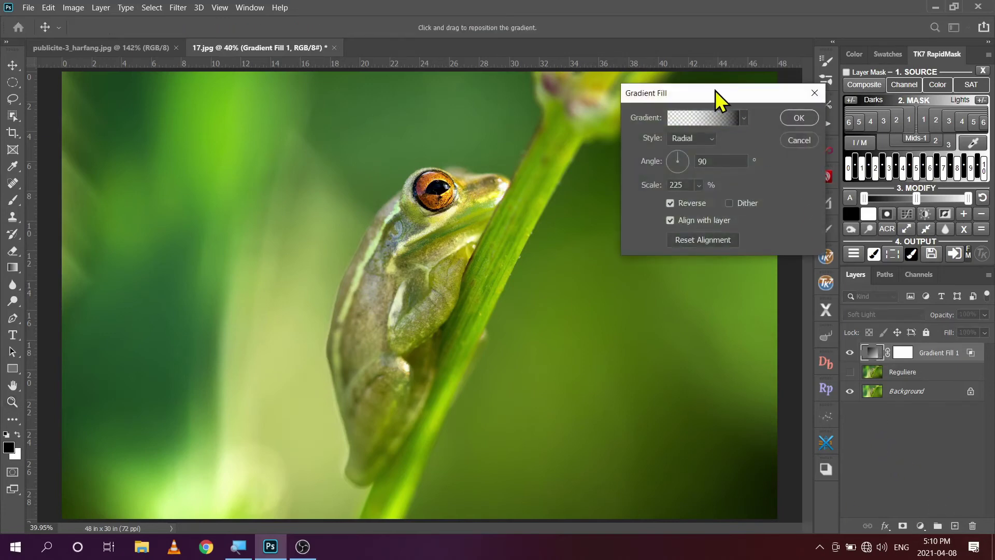
drag(720, 91, 171, 101)
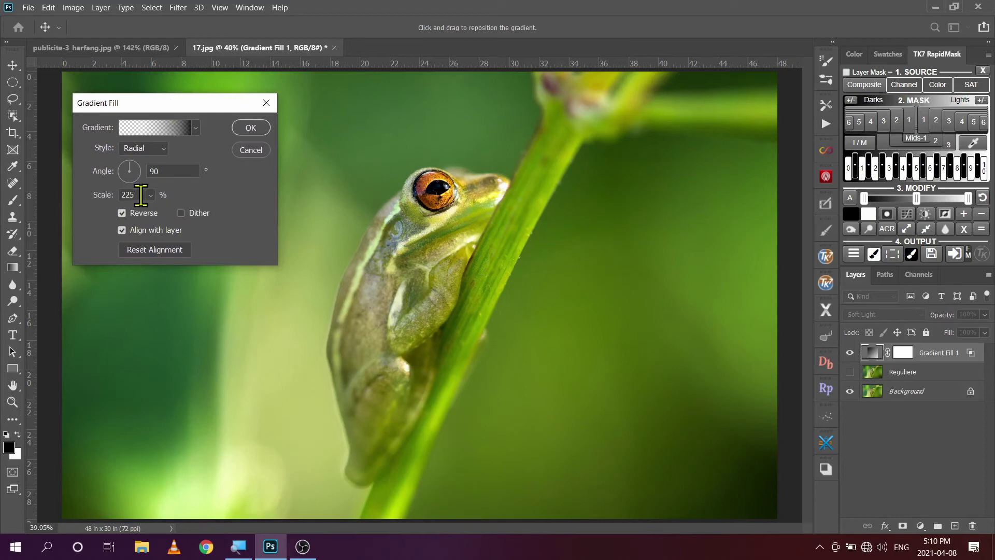
click(106, 195)
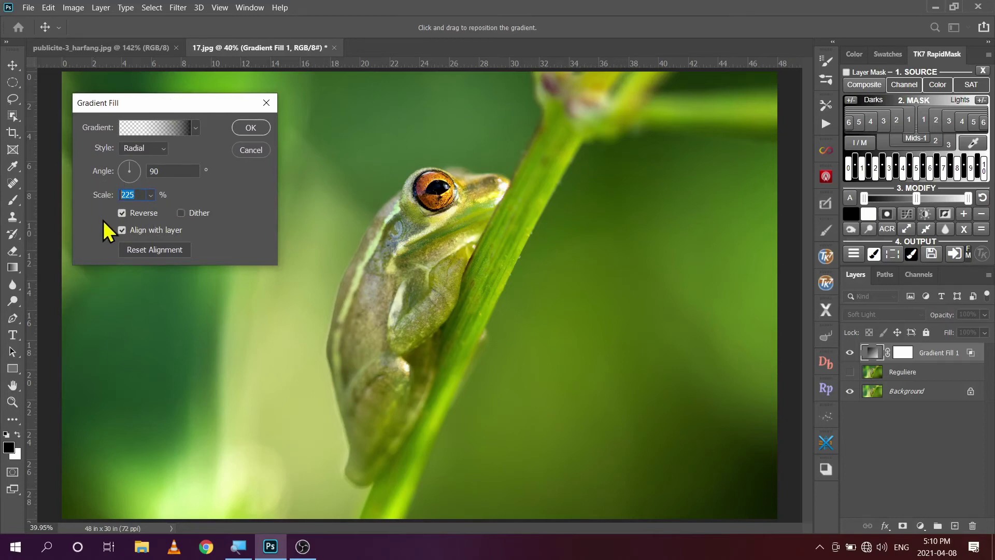
text(0)
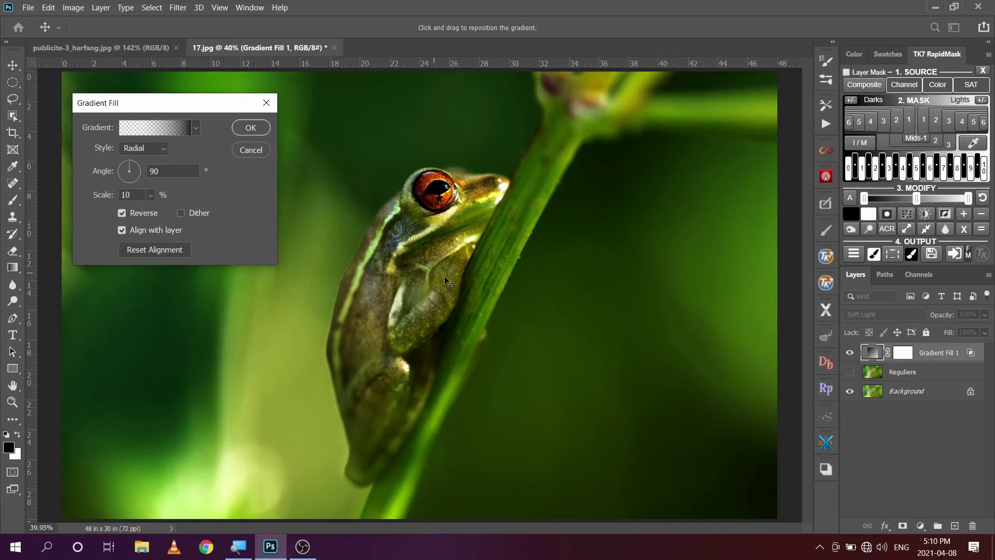
drag(445, 279, 563, 355)
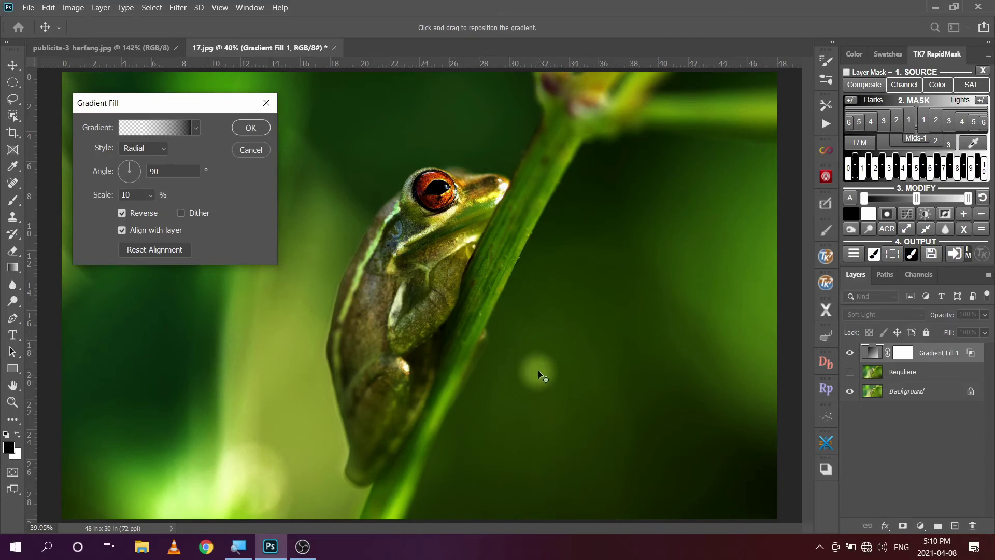
drag(538, 370, 436, 197)
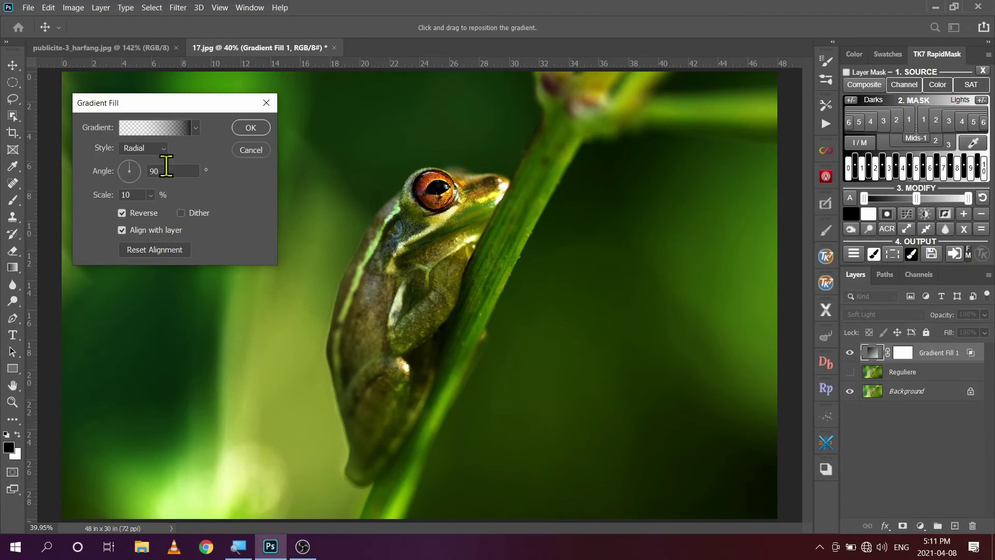
Set the gradient fill's scale to 225% and apply the repositioned vignette.
click(94, 196)
text(225)
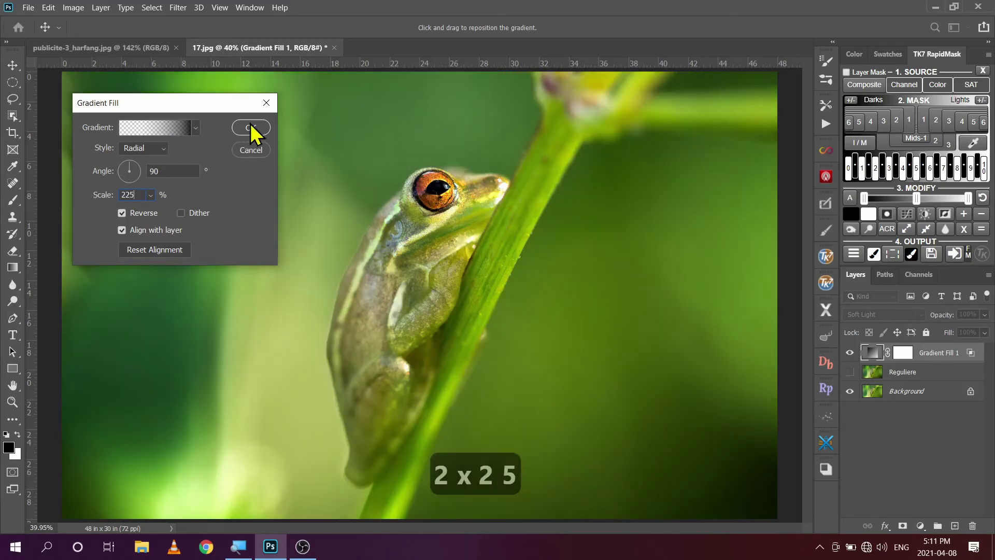
drag(225, 104, 703, 275)
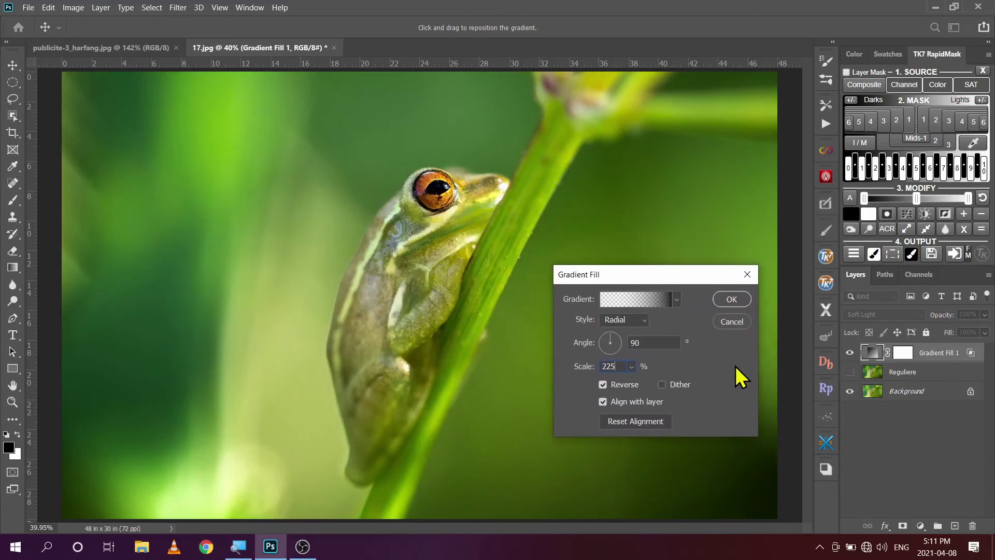
click(731, 299)
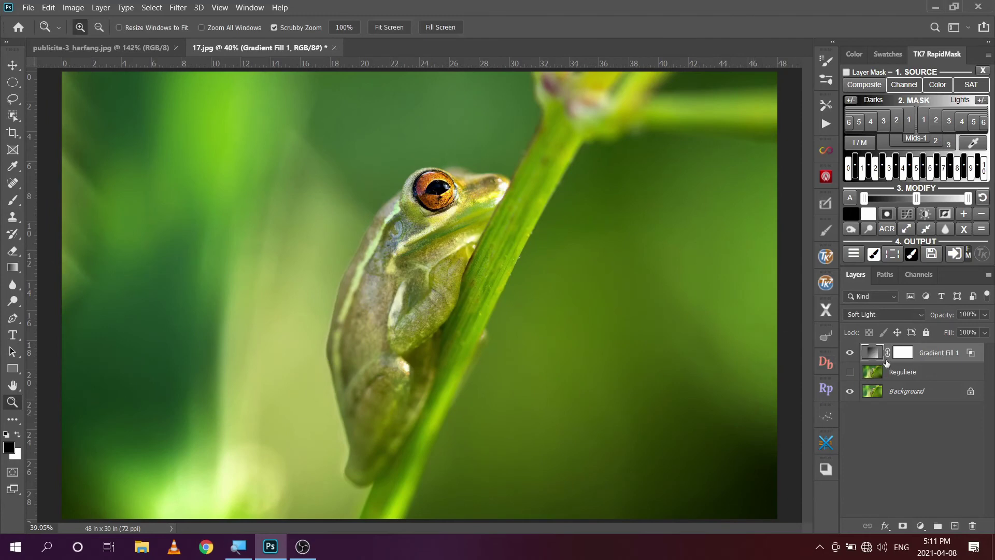
Toggle the gradient fill and Reguliere layers to compare the eye-centred vignette with the original photo and the regular vignette.
click(853, 355)
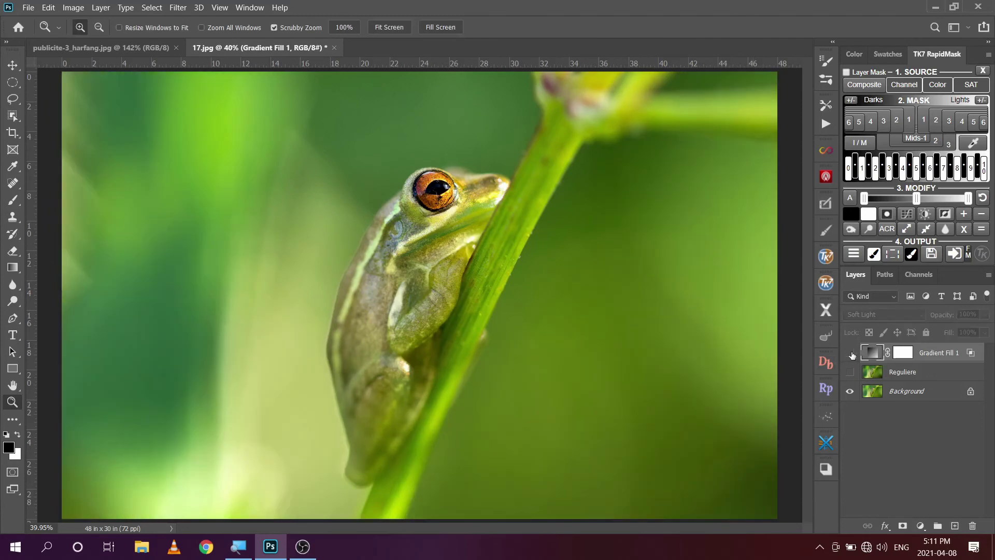
click(850, 372)
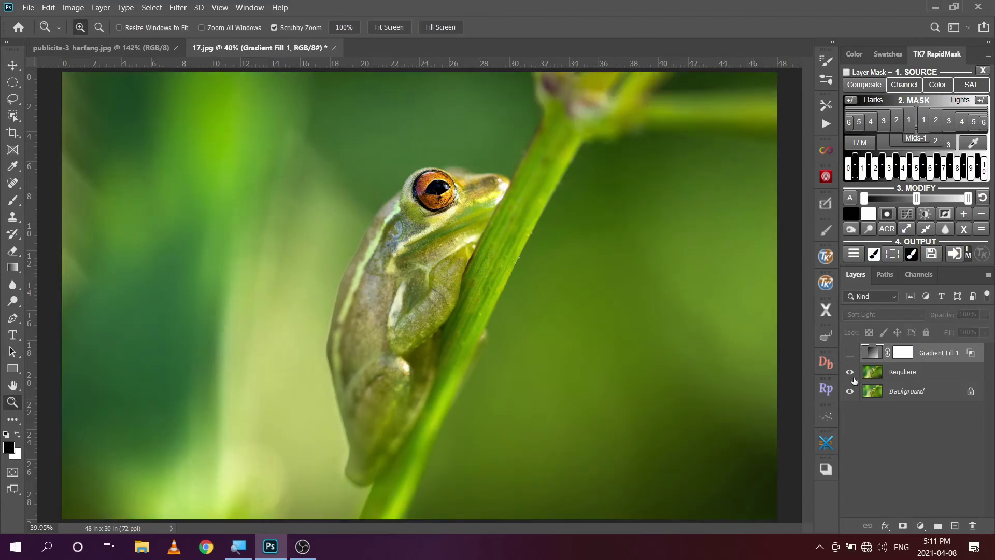
click(850, 372)
click(850, 353)
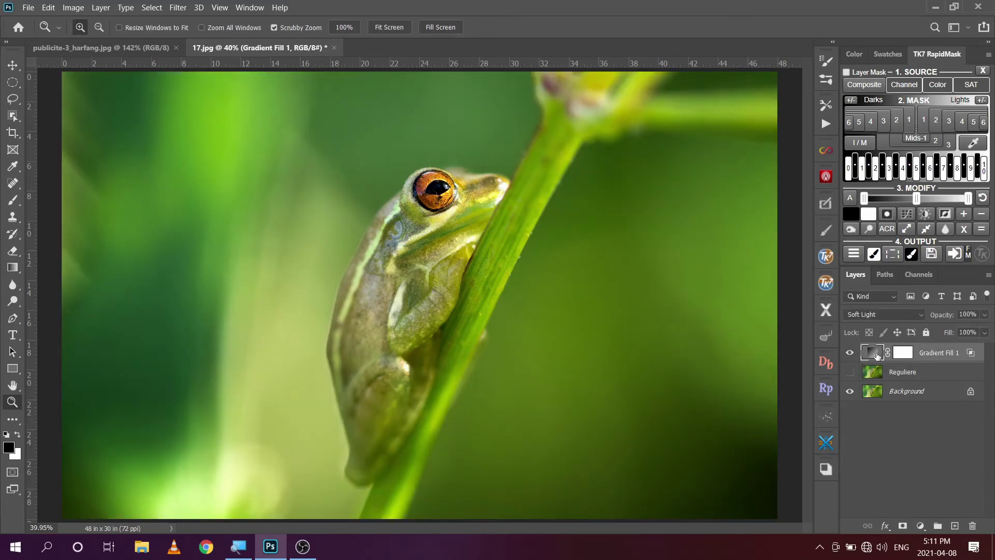
Edit the gradient fill's gradient and recolour its starting black colour stop with a green sampled from the photo's background.
double_click(876, 354)
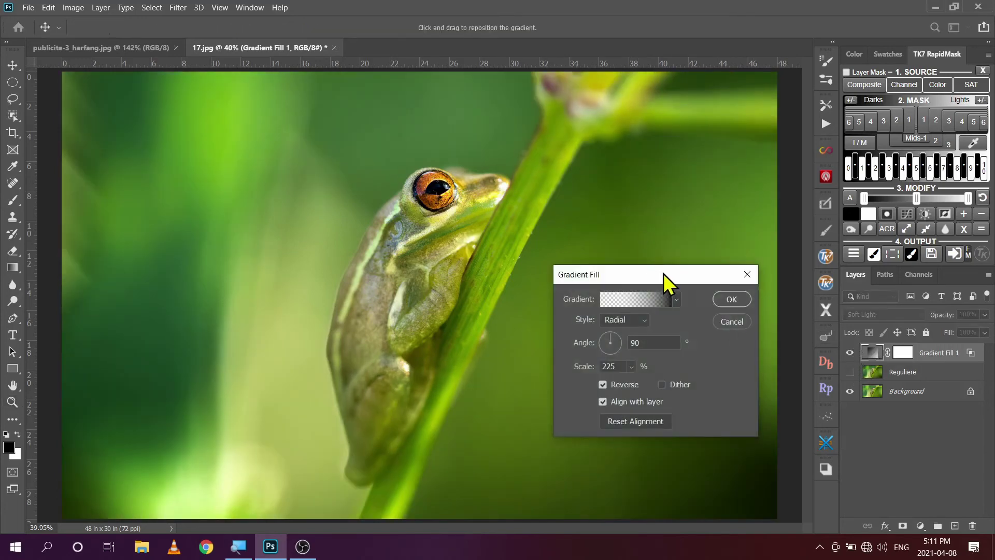
drag(663, 273, 207, 123)
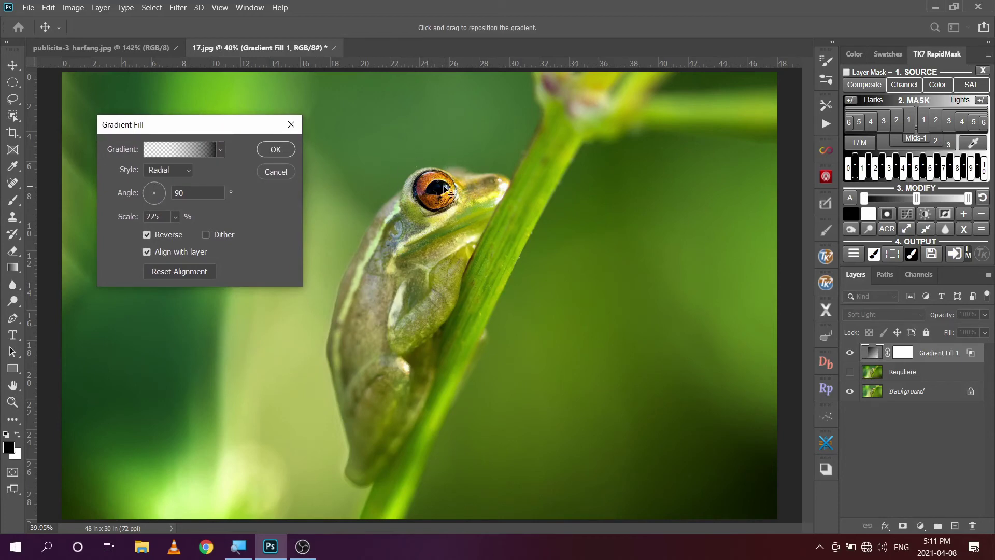
click(190, 148)
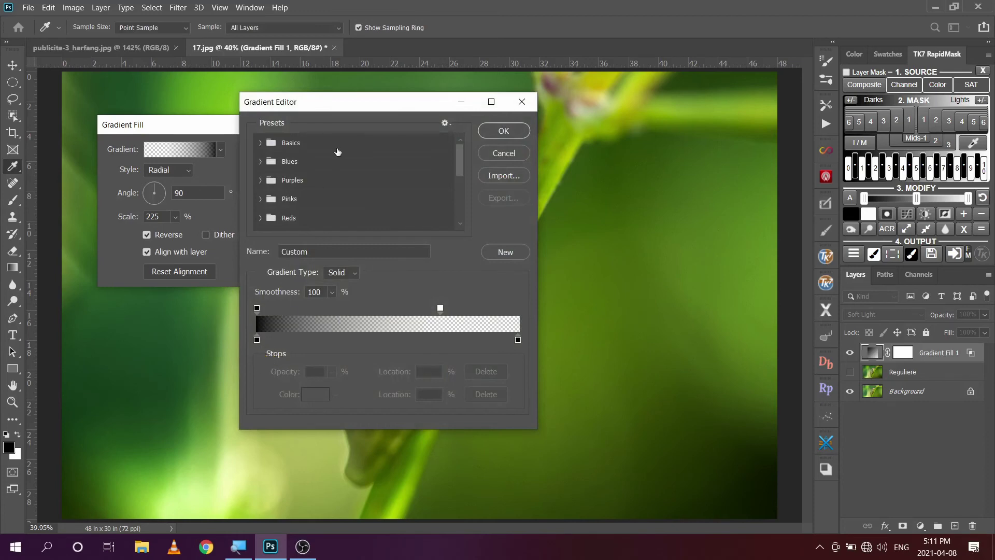
drag(372, 101, 698, 72)
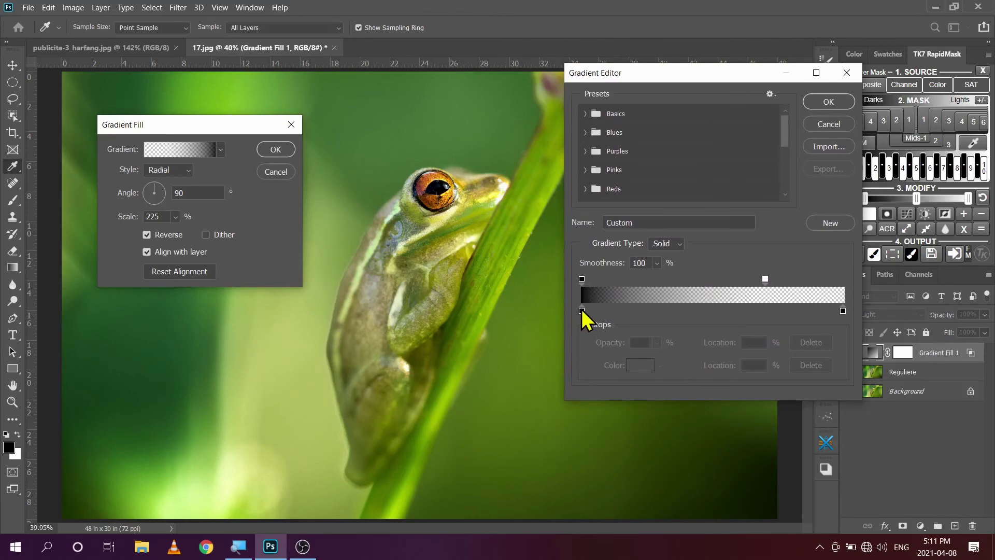
click(581, 310)
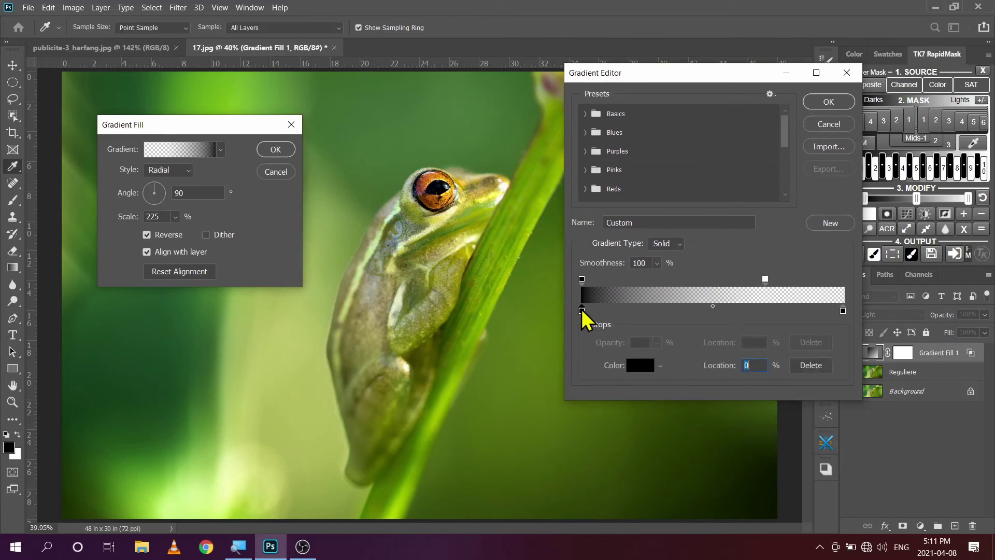
click(192, 331)
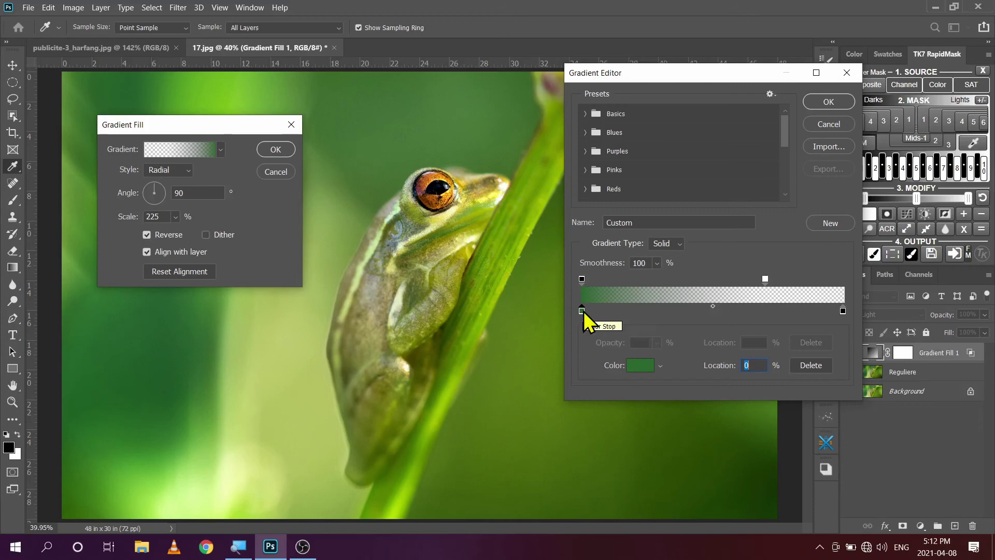
Refine the starting colour stop to the more saturated green 106718 and apply the gradient fill.
double_click(582, 311)
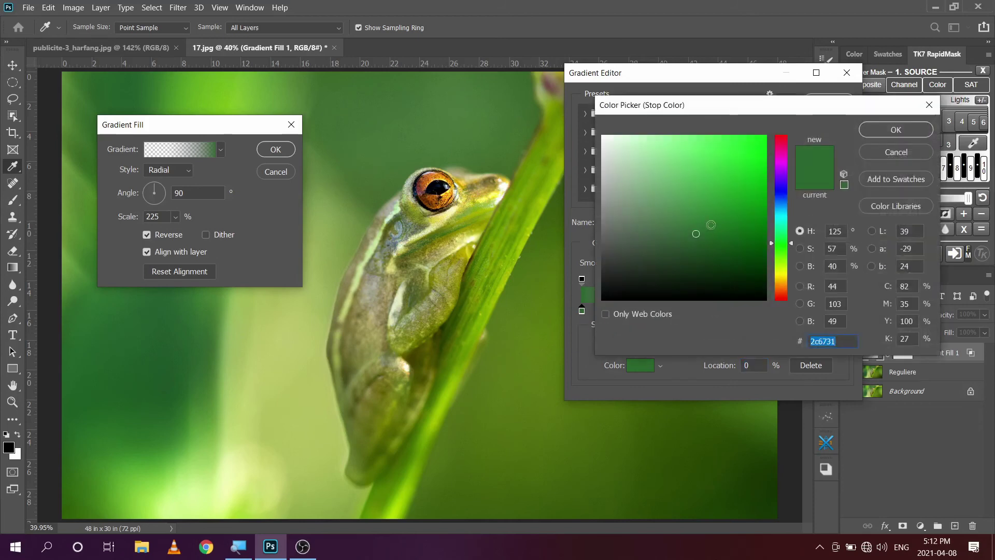
click(731, 237)
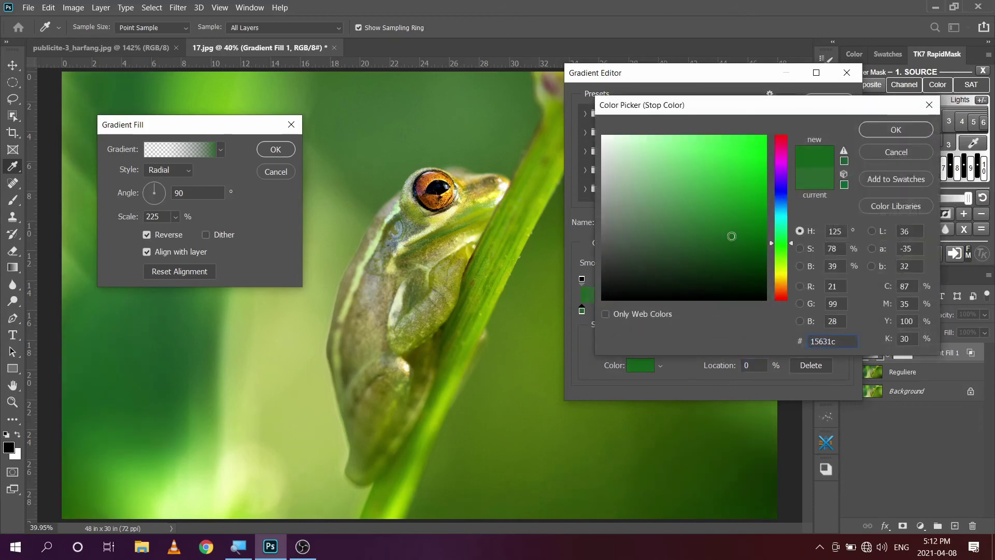
drag(732, 236, 741, 234)
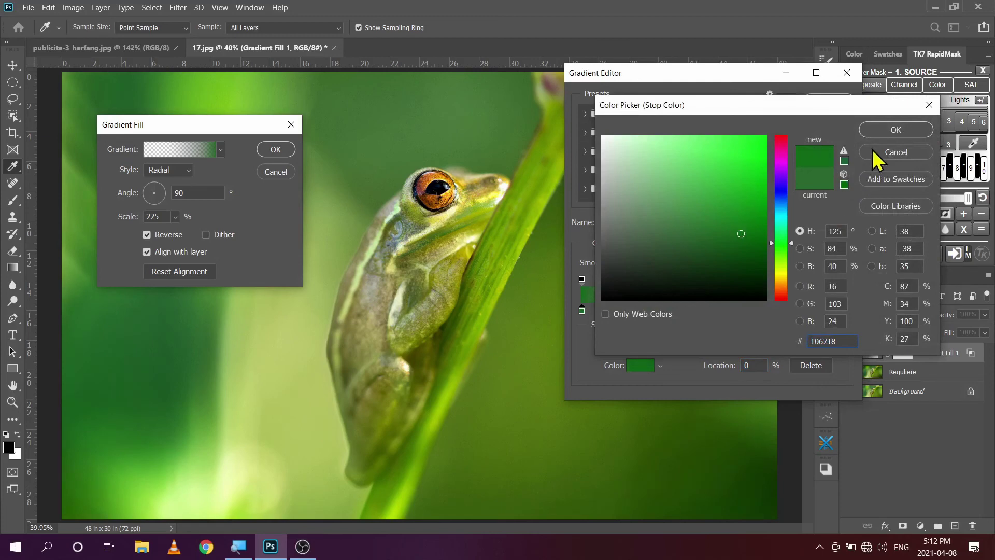
click(891, 126)
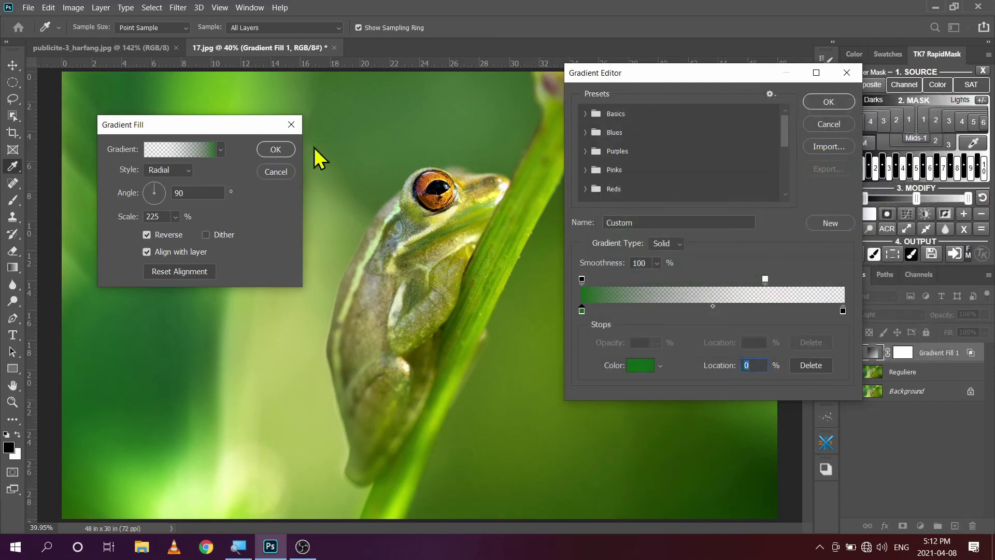
click(836, 103)
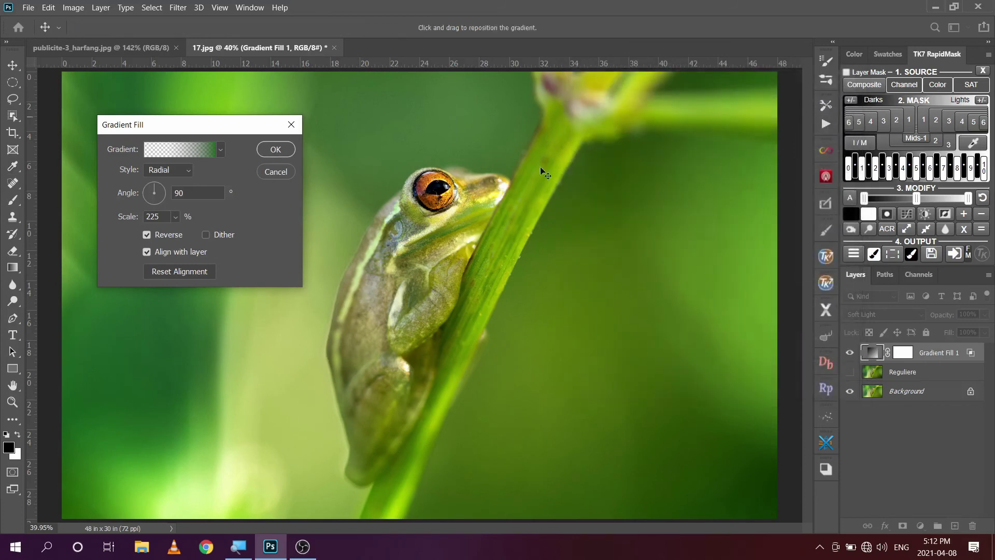
click(275, 149)
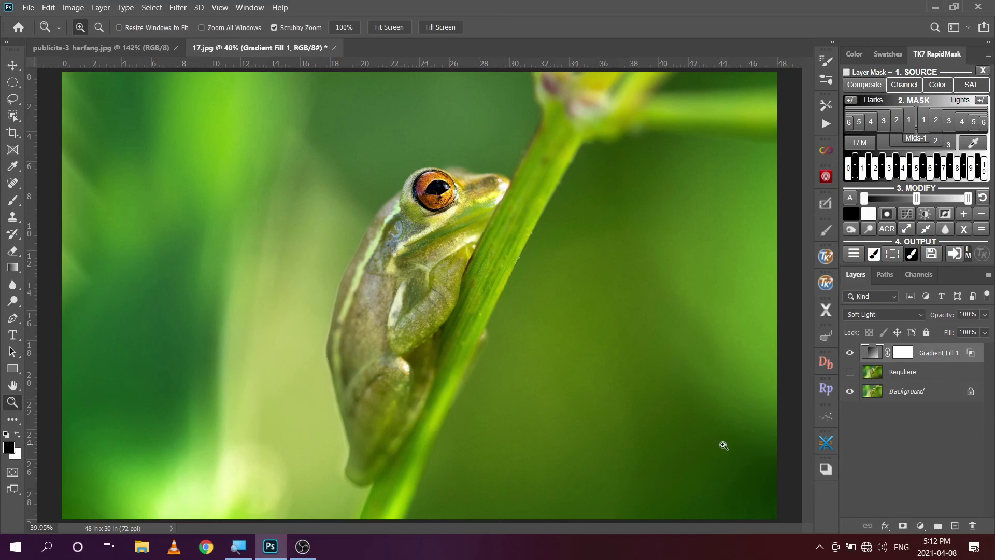
Show Reguliere instead of the gradient fill, draw an elliptical selection around the frog, centre it on the photo and deselect it.
click(849, 353)
click(850, 372)
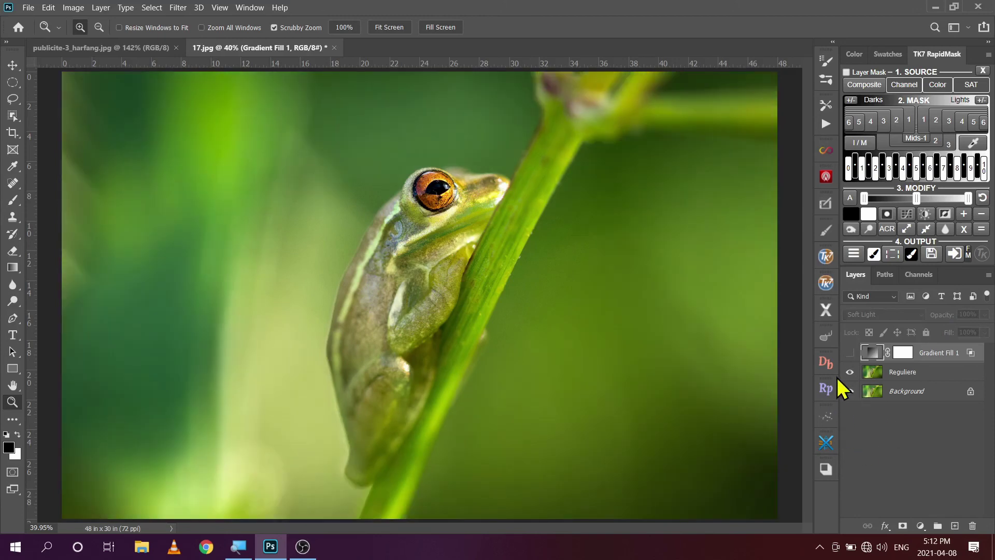
click(16, 84)
drag(228, 99, 866, 526)
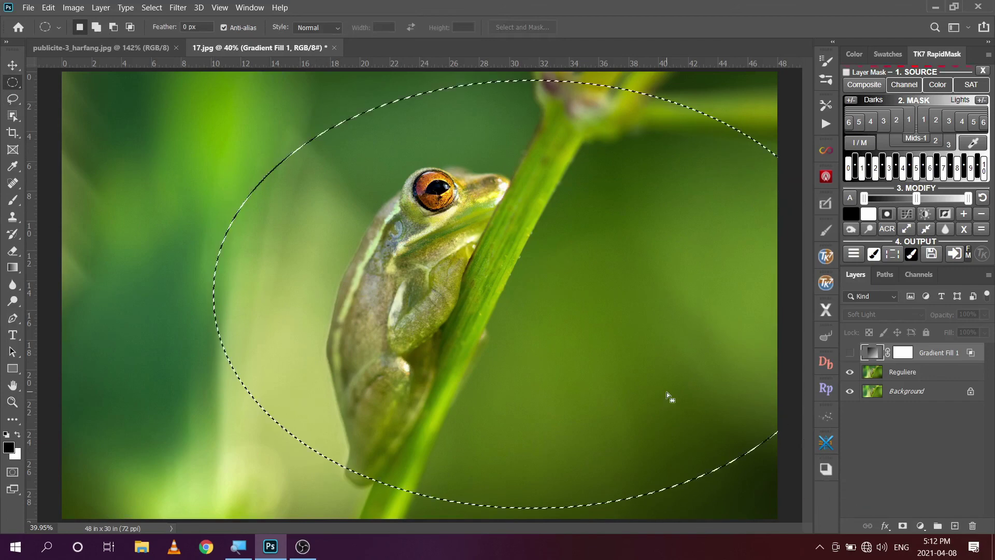
drag(666, 392, 556, 396)
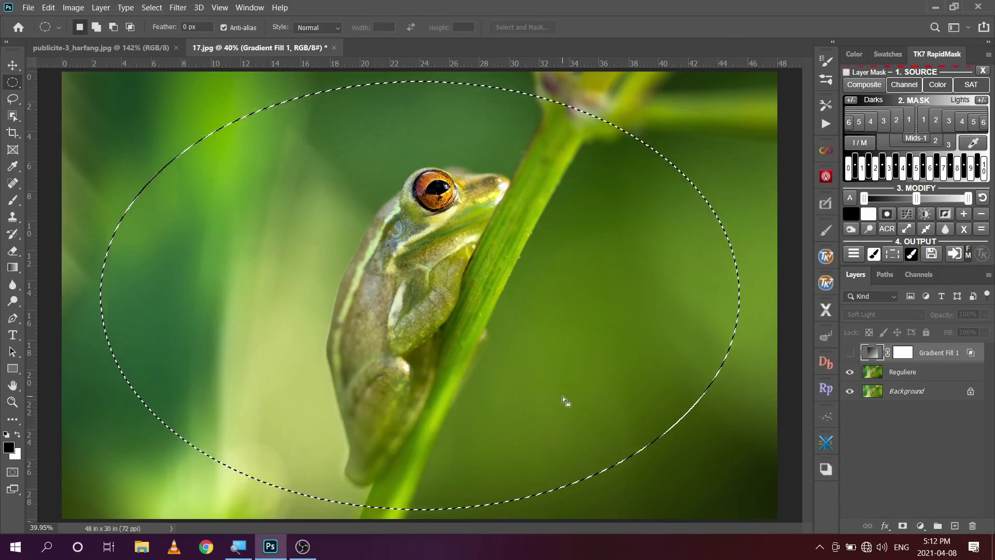
key(ctrl+d)
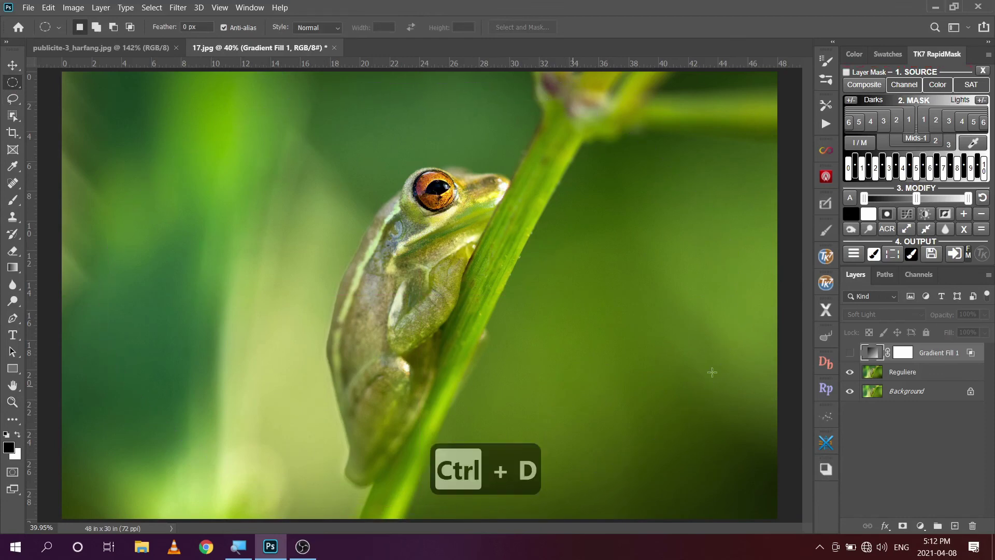
Hide the Reguliere layer, show the gradient fill again and review its editable settings.
click(849, 373)
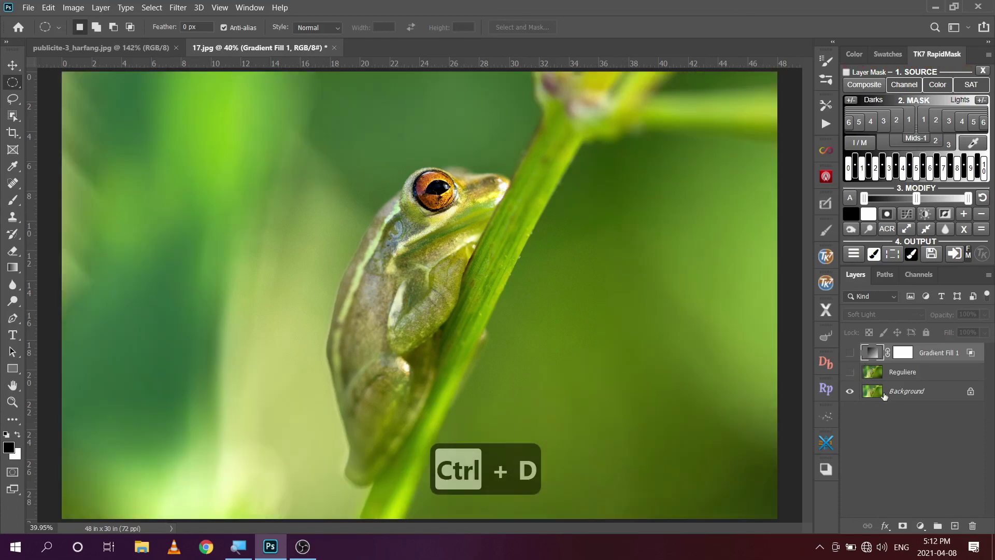
click(850, 353)
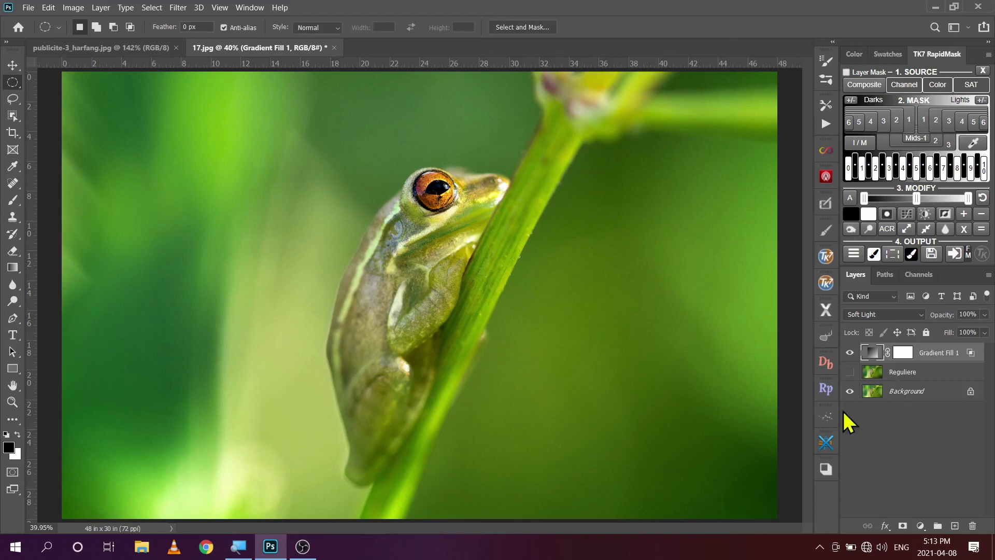
double_click(874, 353)
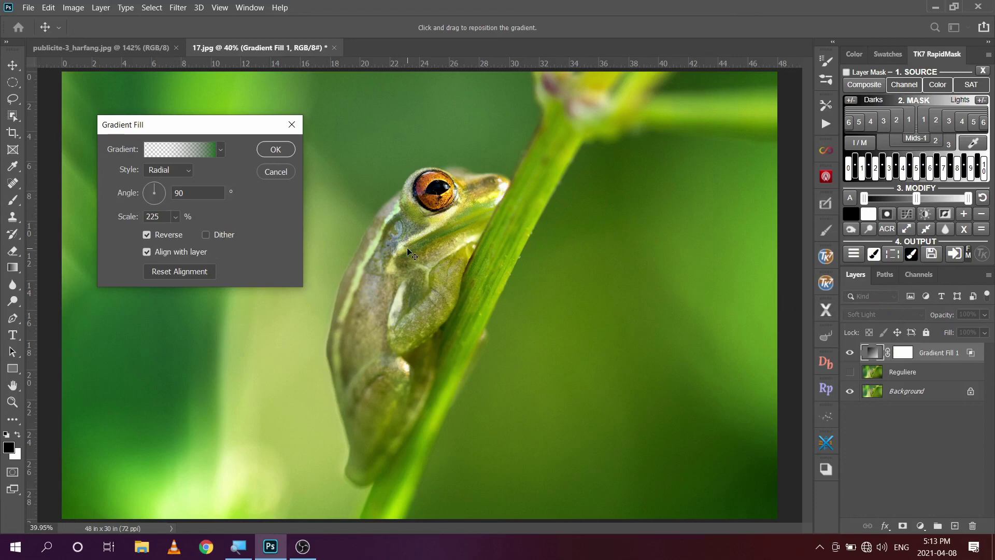
click(275, 149)
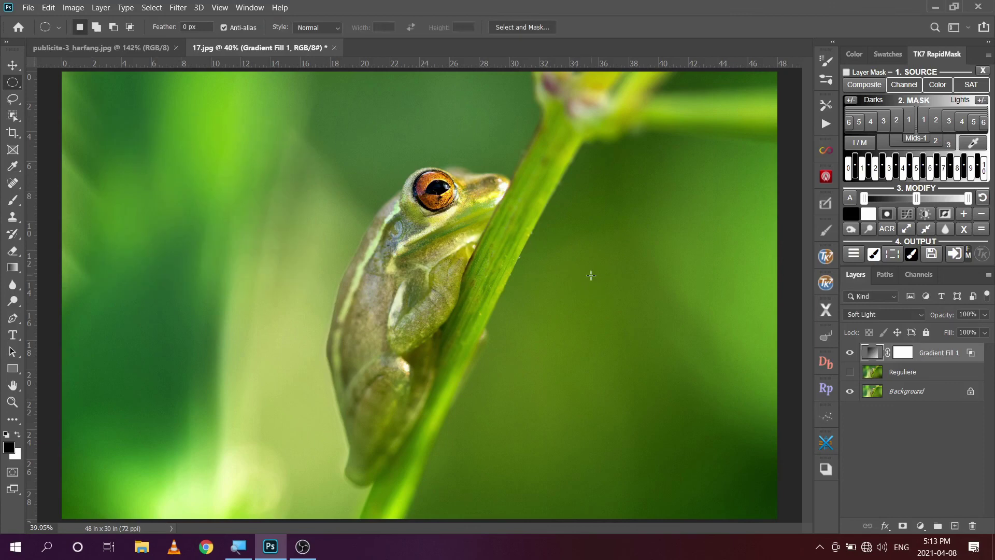